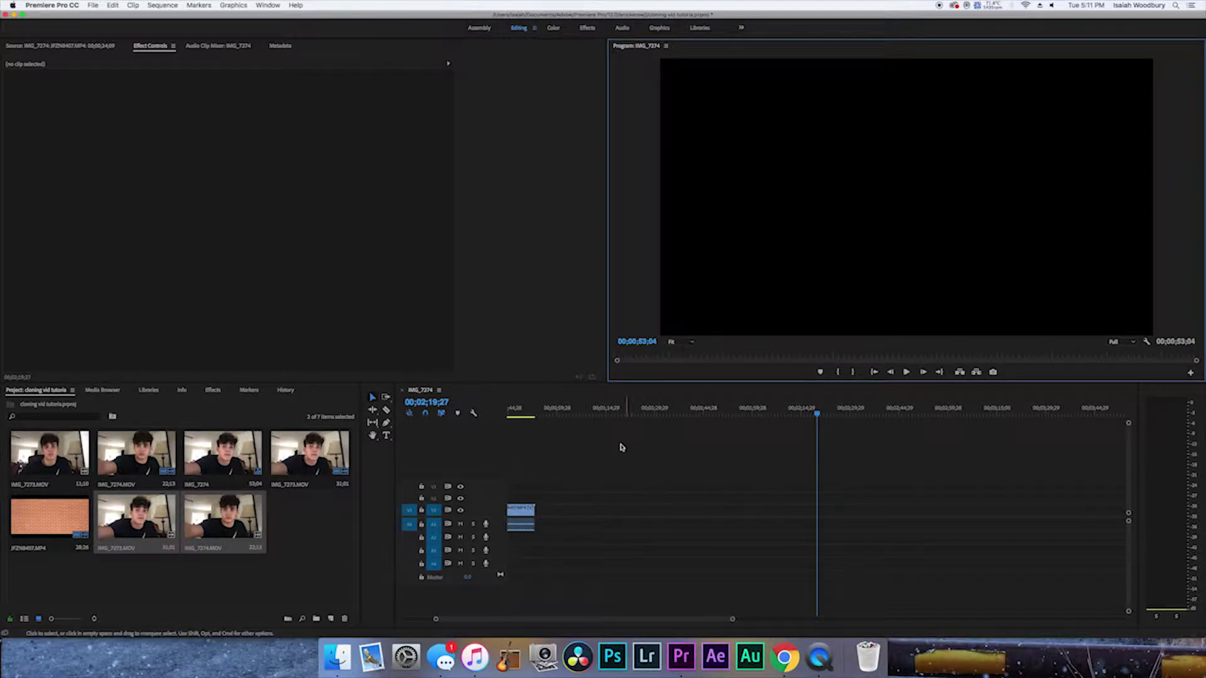
Place the IMG_7273.MOV and IMG_7274.MOV clips end to end in the timeline and scrub through both to compare the footage.
{"action": "left_click", "coordinate": [345, 544]}
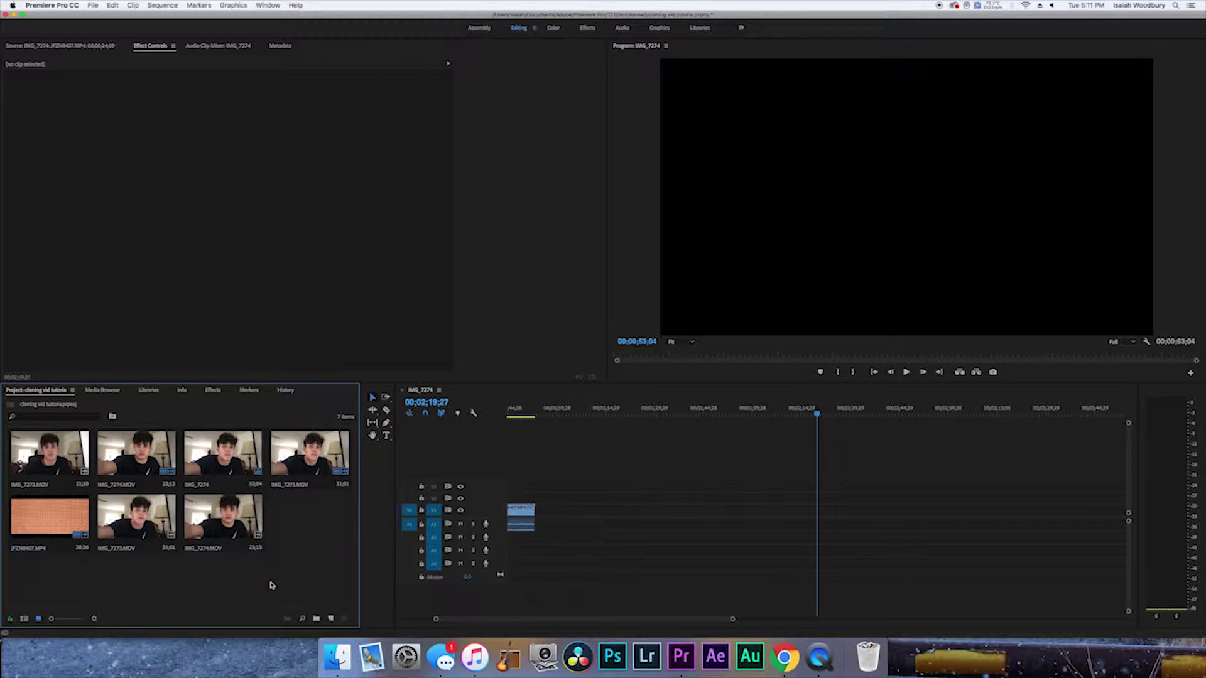
{"action": "left_click_drag", "start_coordinate": [269, 570], "coordinate": [807, 533]}
{"action": "left_click_drag", "start_coordinate": [746, 409], "coordinate": [858, 413]}
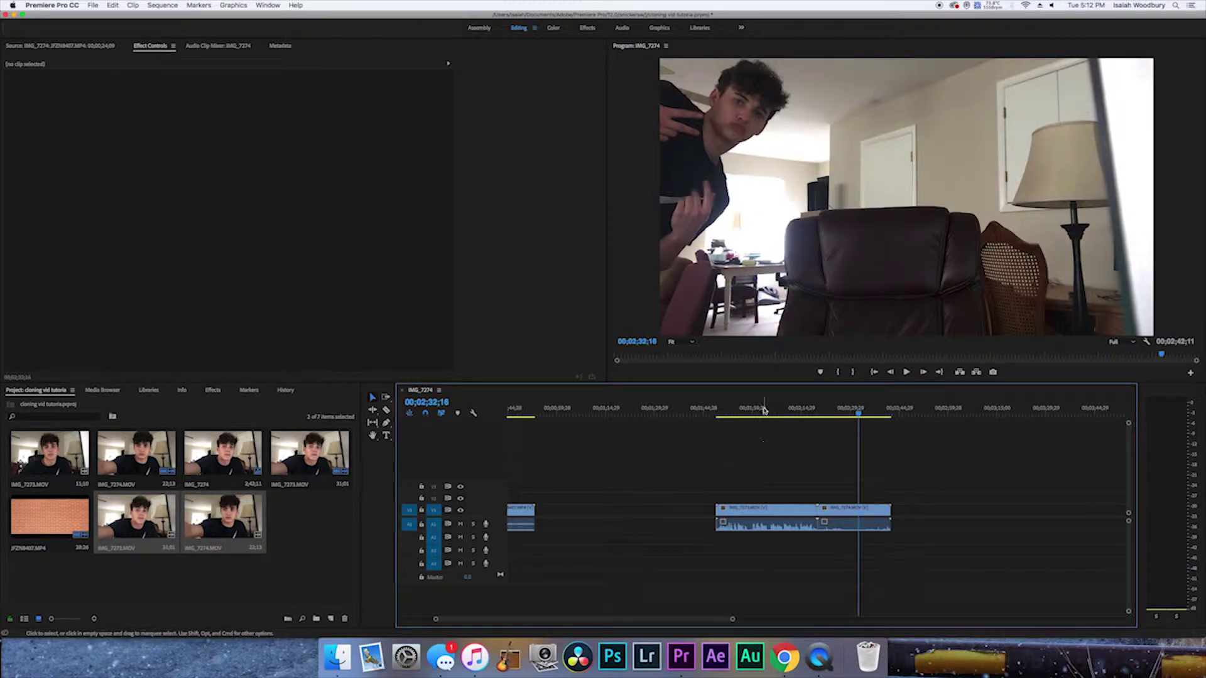
{"action": "left_click_drag", "start_coordinate": [762, 410], "coordinate": [870, 415]}
{"action": "mouse_move", "coordinate": [793, 410]}
{"action": "left_mouse_down"}
{"action": "mouse_move", "coordinate": [814, 411]}
{"action": "mouse_move", "coordinate": [798, 411]}
{"action": "left_mouse_up"}
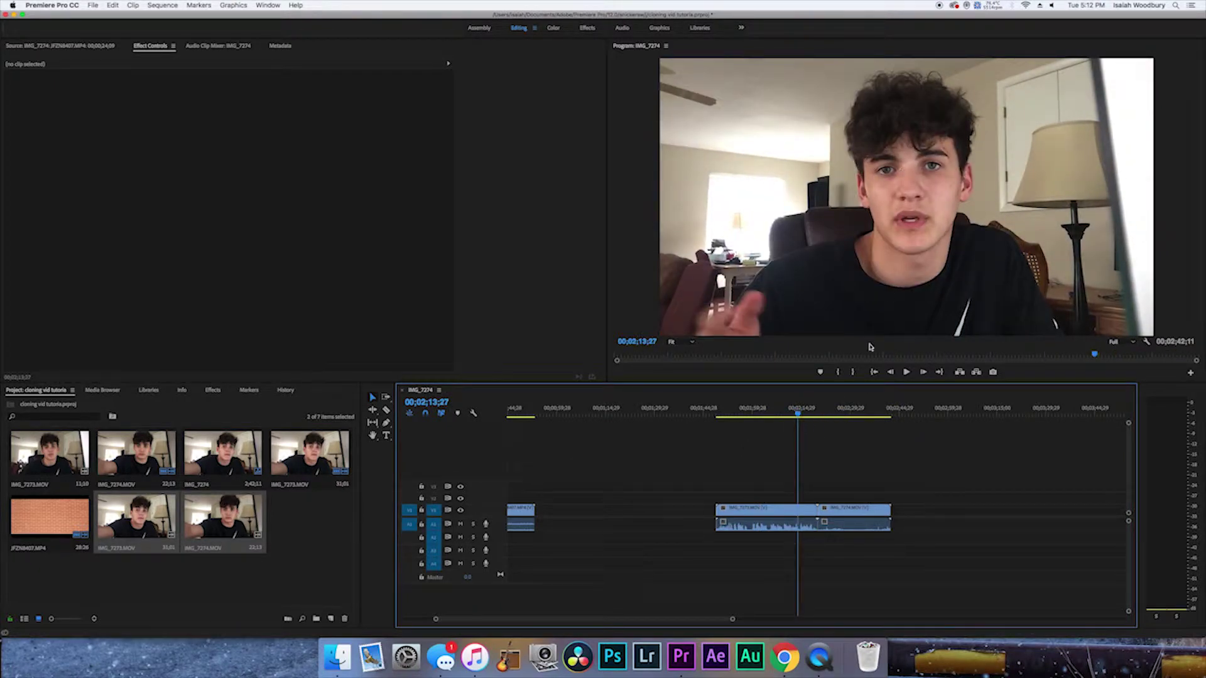
{"action": "left_click", "coordinate": [863, 416]}
{"action": "left_click", "coordinate": [794, 416]}
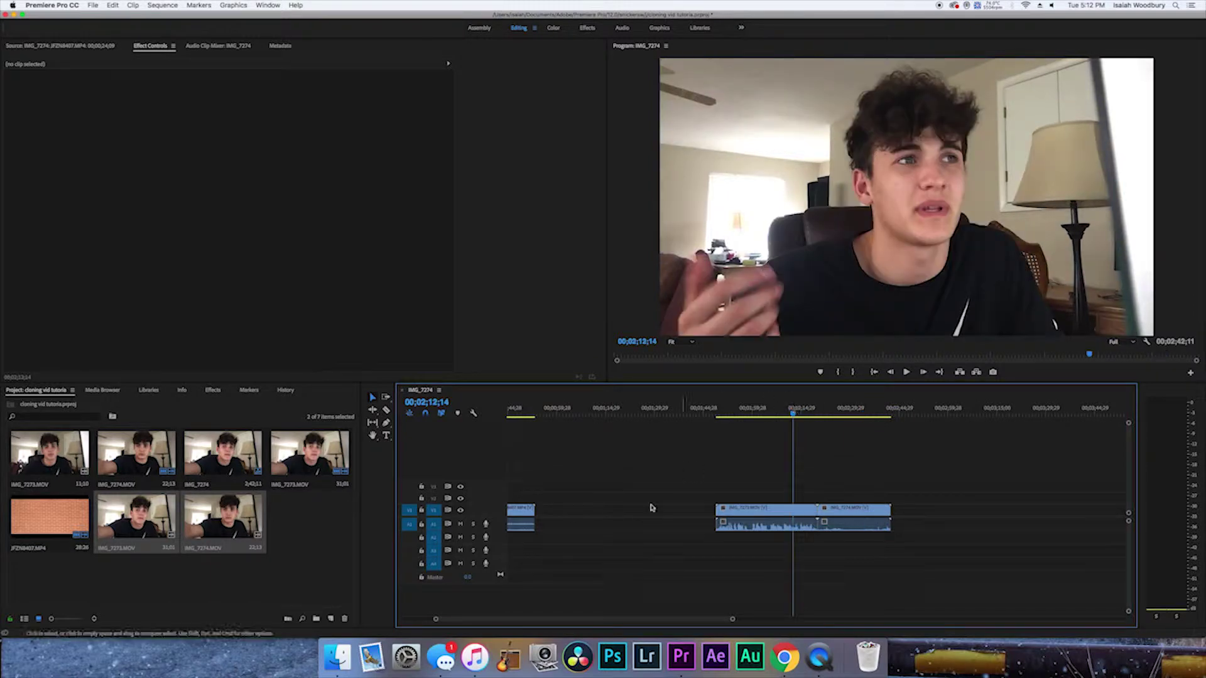
Open the brick wall example clip for preview and go to a frame showing both clones.
{"action": "double_click", "coordinate": [79, 522]}
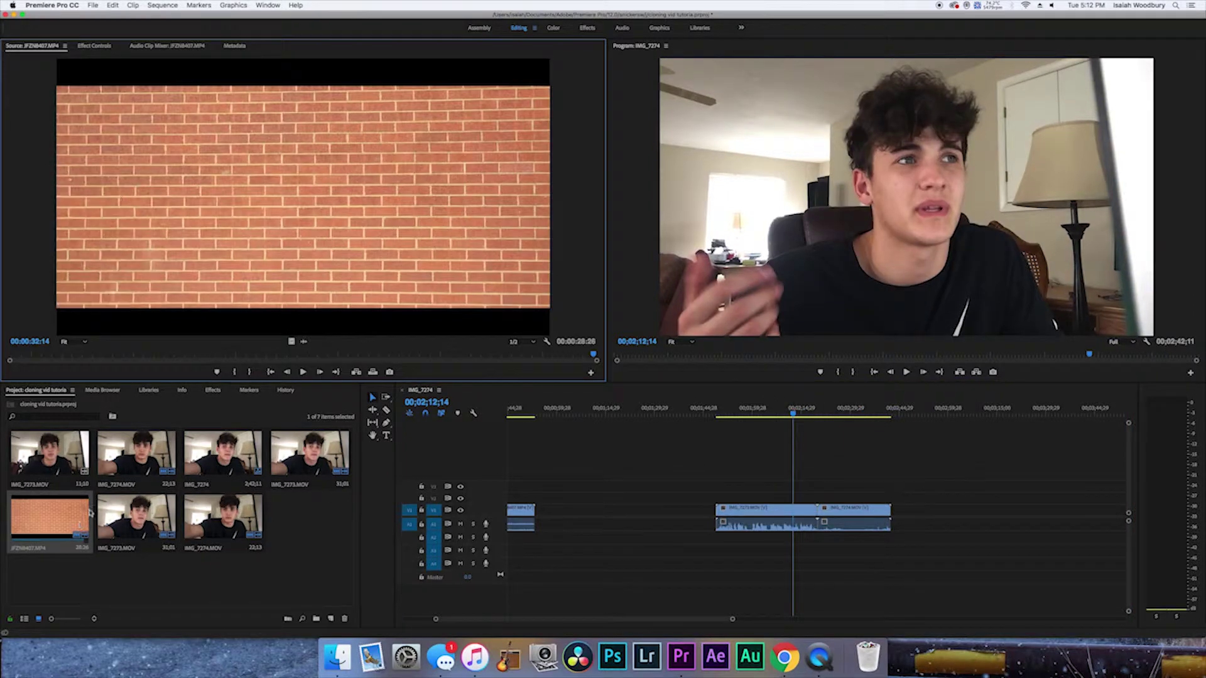
{"action": "left_click", "coordinate": [228, 356]}
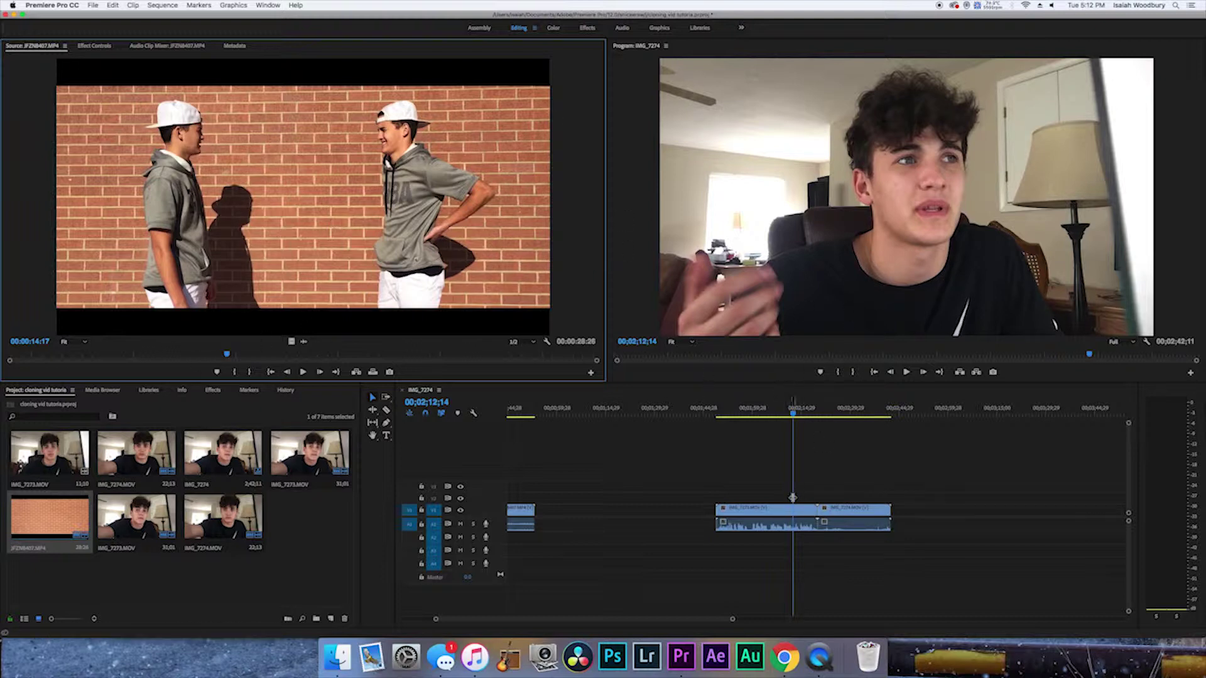
Stack the two timeline clips so that IMG_7273.MOV sits on video track 2 above IMG_7274.MOV.
{"action": "left_click", "coordinate": [752, 495]}
{"action": "left_click", "coordinate": [755, 512]}
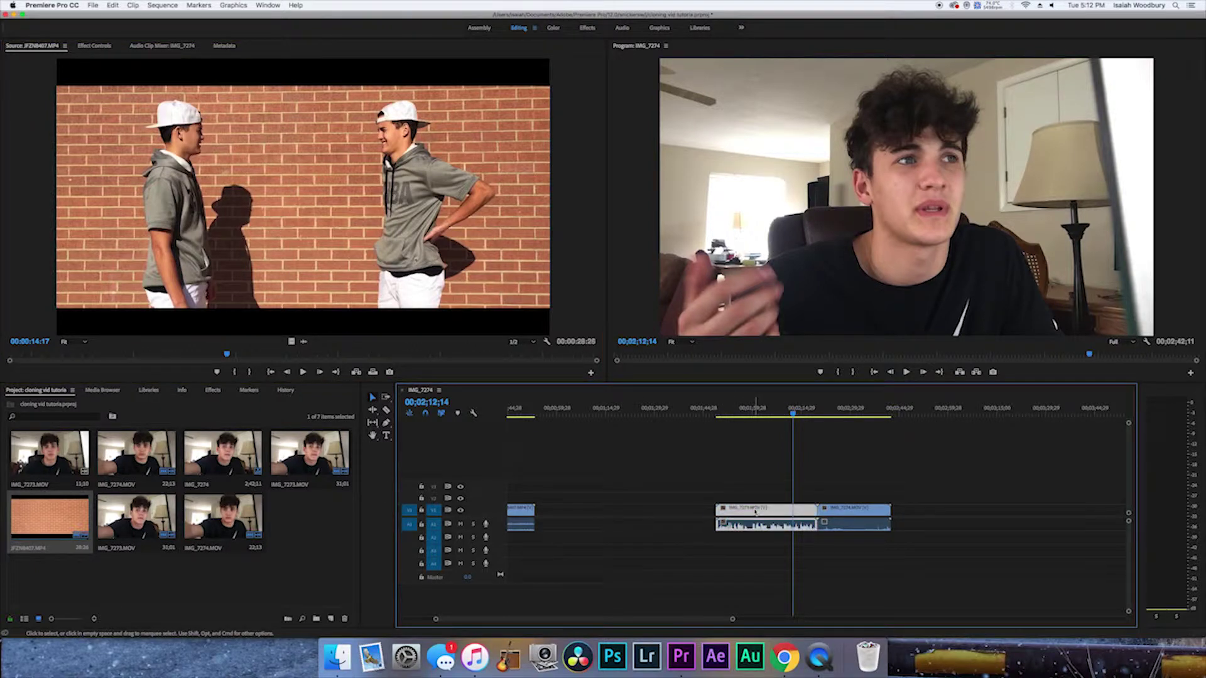
{"action": "mouse_move", "coordinate": [755, 512]}
{"action": "left_mouse_down"}
{"action": "mouse_move", "coordinate": [776, 531]}
{"action": "mouse_move", "coordinate": [802, 527]}
{"action": "mouse_move", "coordinate": [757, 518]}
{"action": "left_mouse_up"}
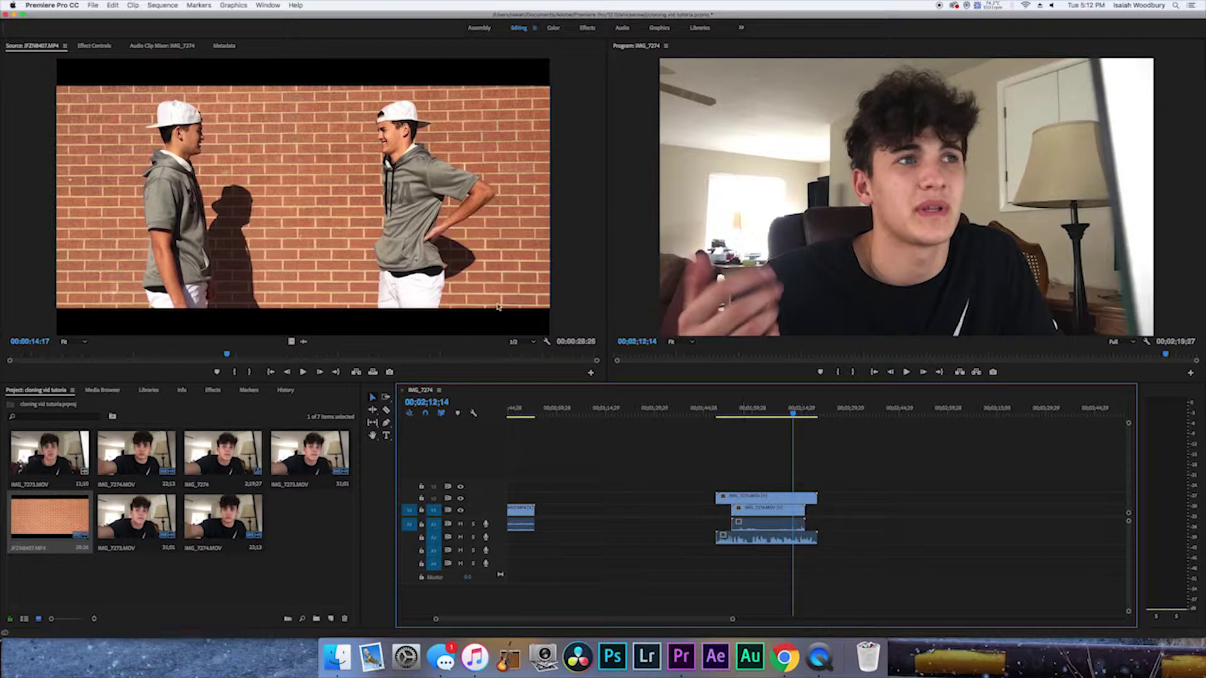
Lower the opacity of the upper IMG_7273.MOV clip to about 60% to see the clip beneath.
{"action": "double_click", "coordinate": [752, 498]}
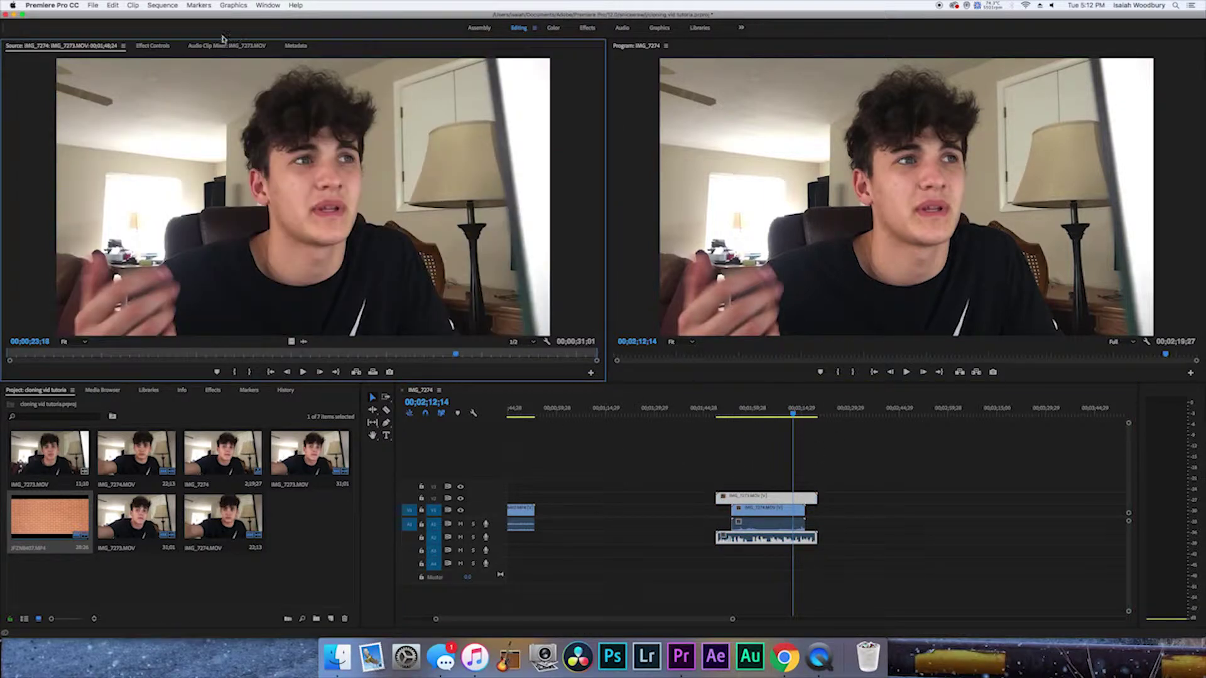
{"action": "left_click", "coordinate": [143, 46]}
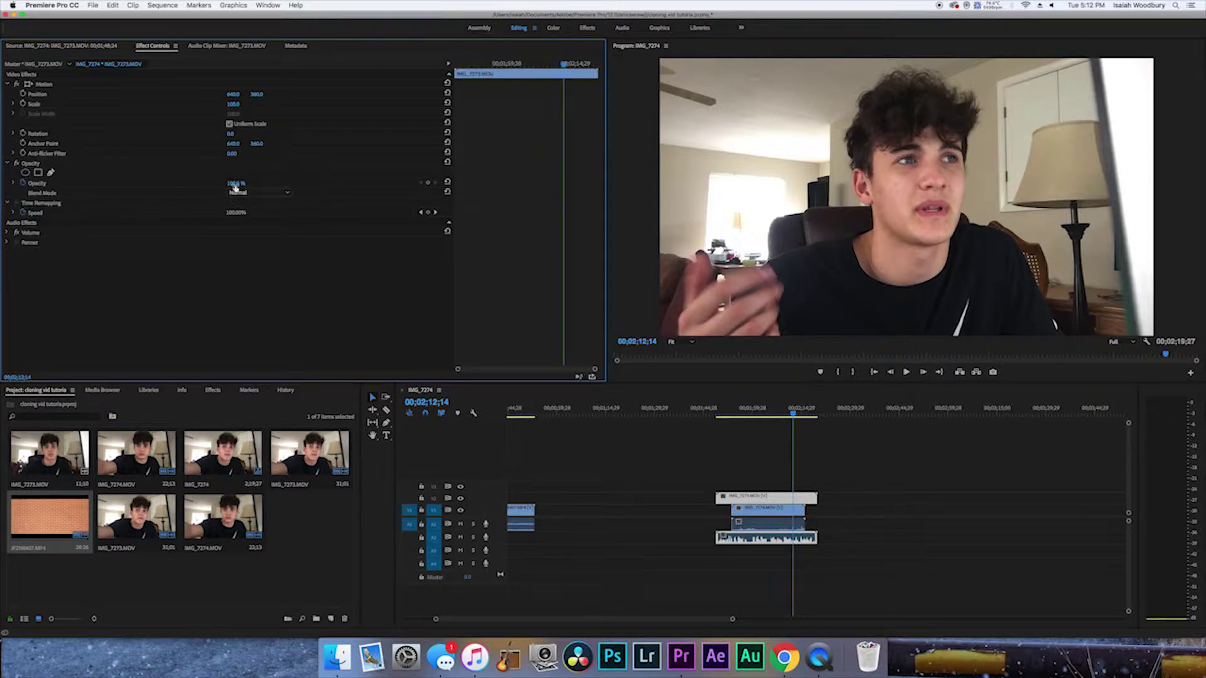
{"action": "left_click_drag", "start_coordinate": [236, 184], "coordinate": [211, 183]}
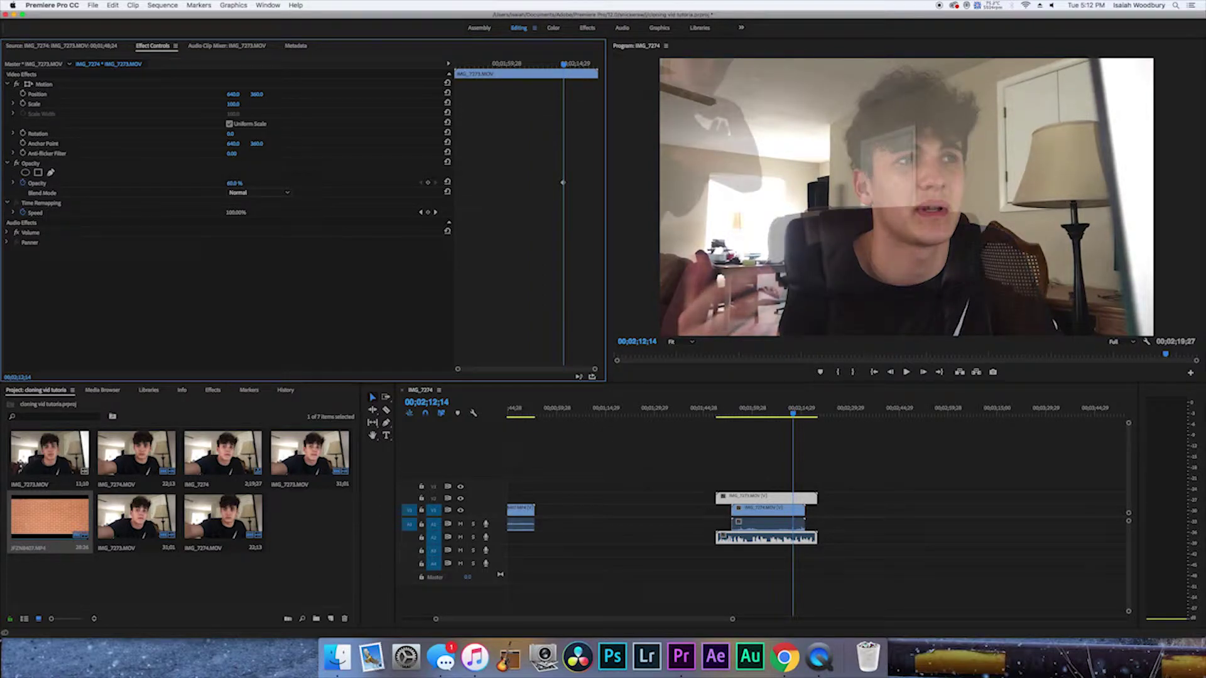
Play back the overlapped clips, then cut IMG_7274.MOV at 00;02;01;19 and delete the part before the cut.
{"action": "left_click_drag", "start_coordinate": [764, 415], "coordinate": [735, 415]}
{"action": "key", "text": "space"}
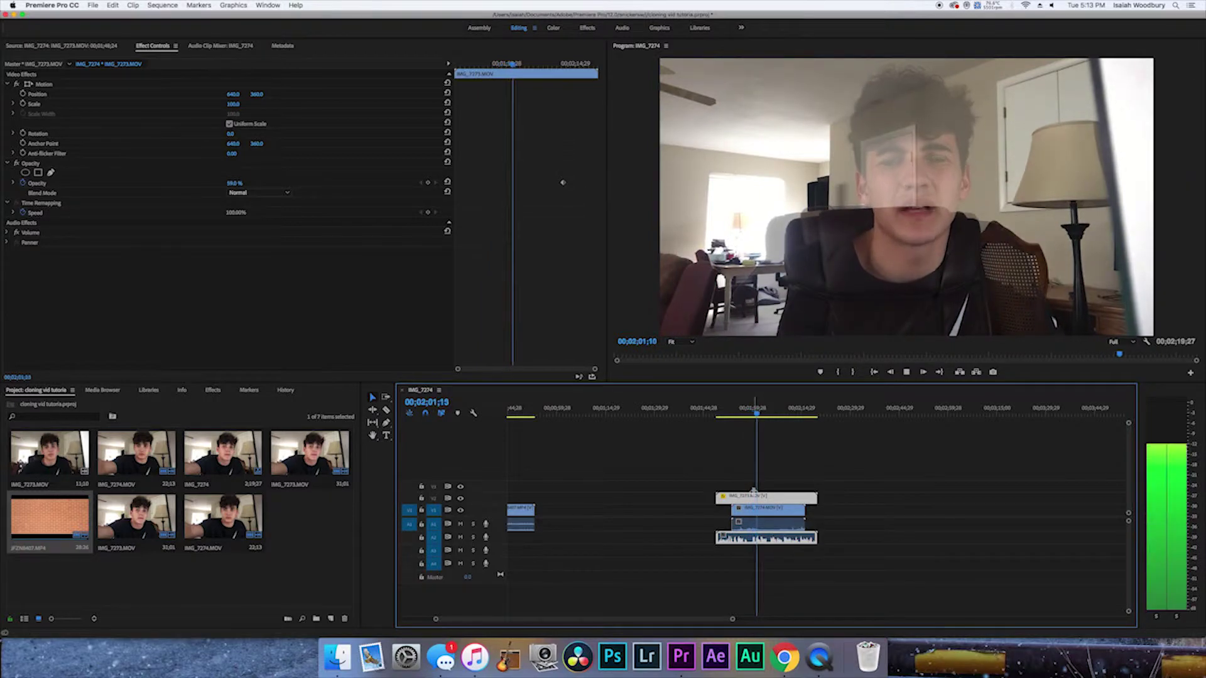
{"action": "key", "text": "space"}
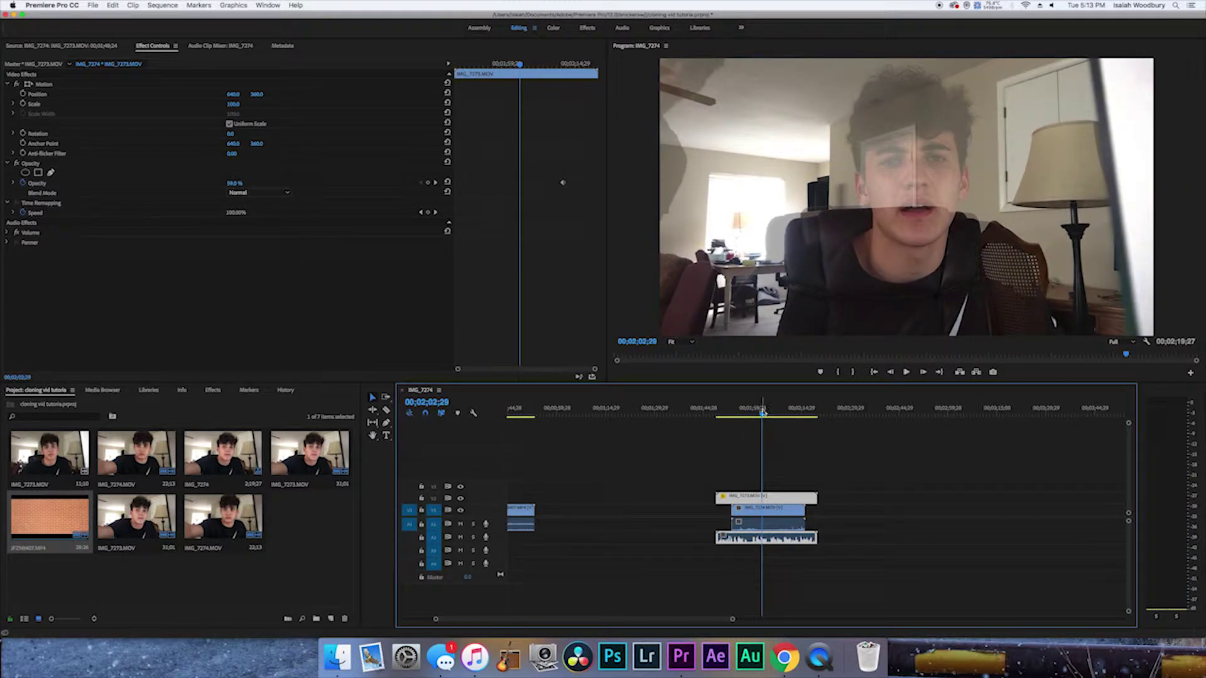
{"action": "left_click", "coordinate": [758, 416]}
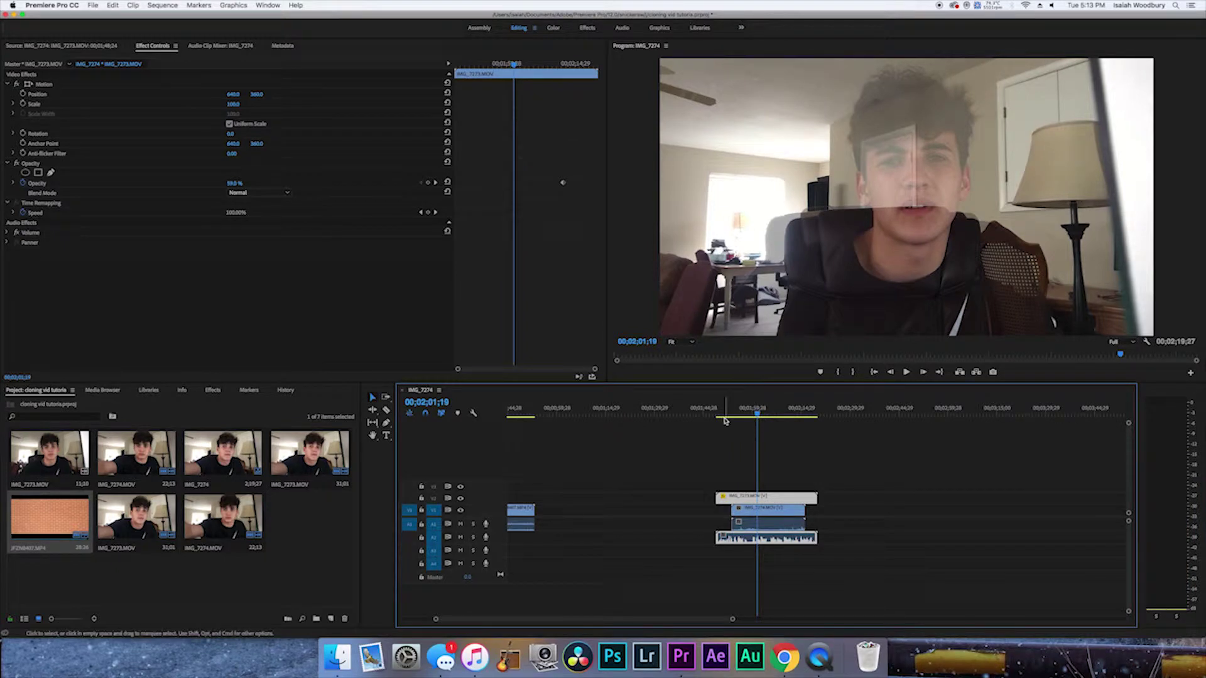
{"action": "left_click", "coordinate": [759, 509]}
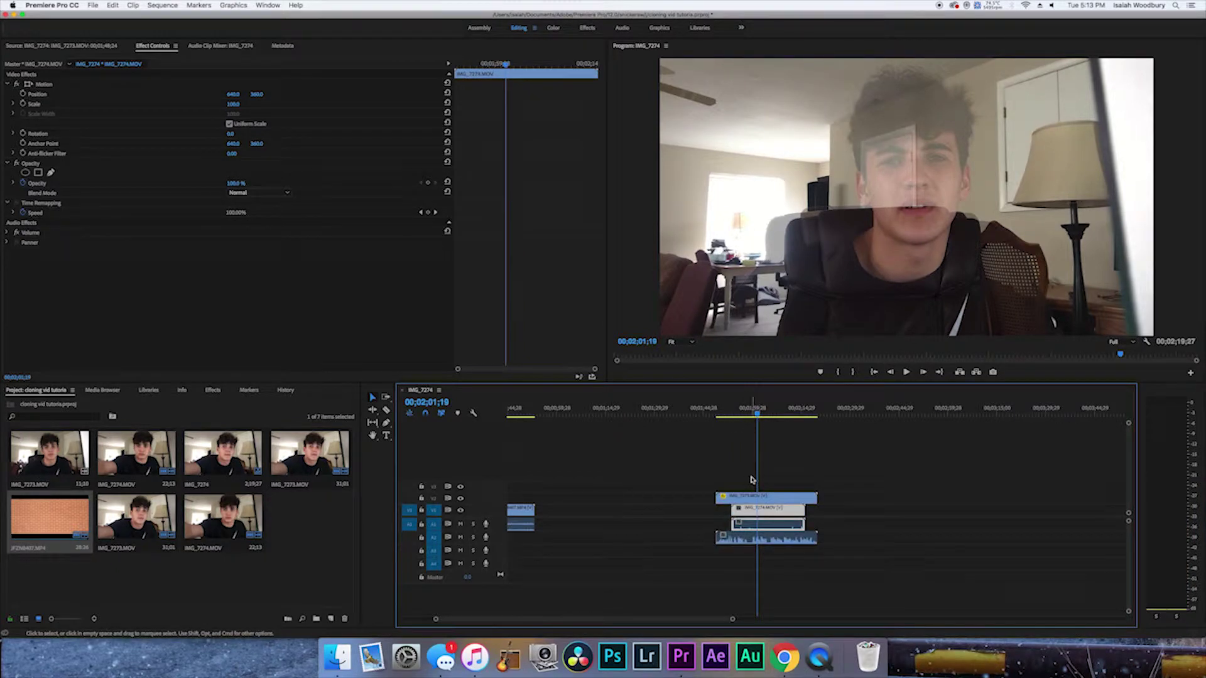
{"action": "left_click", "coordinate": [759, 515]}
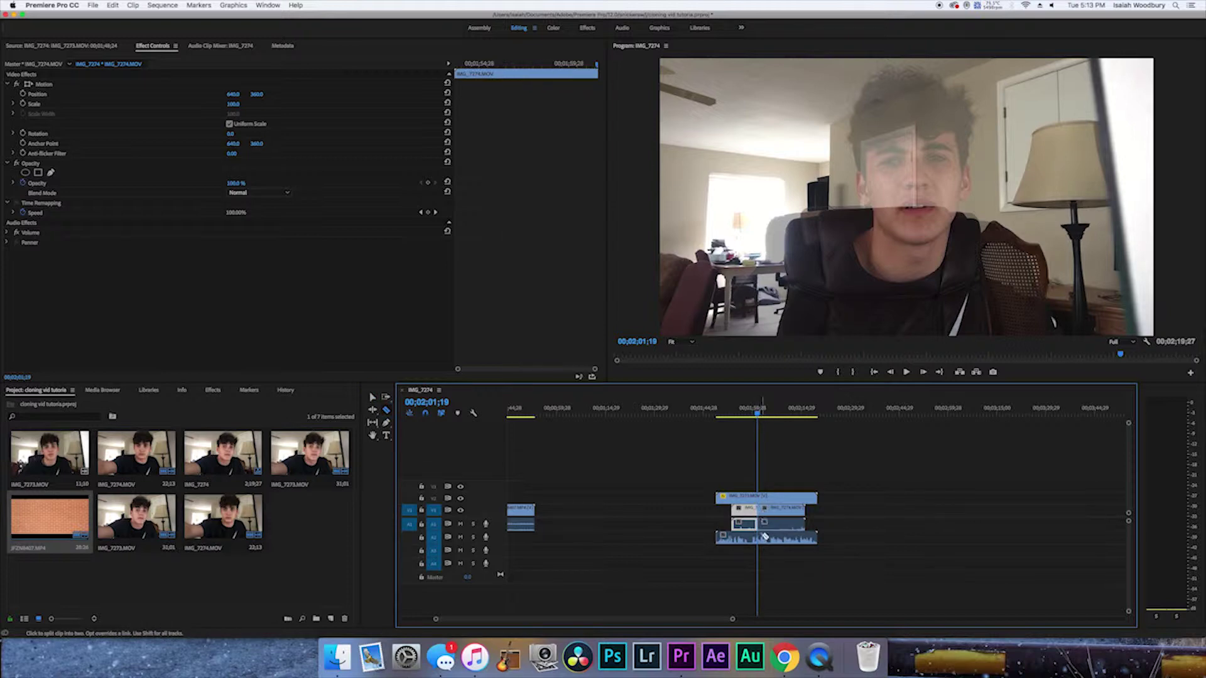
{"action": "key", "text": "v"}
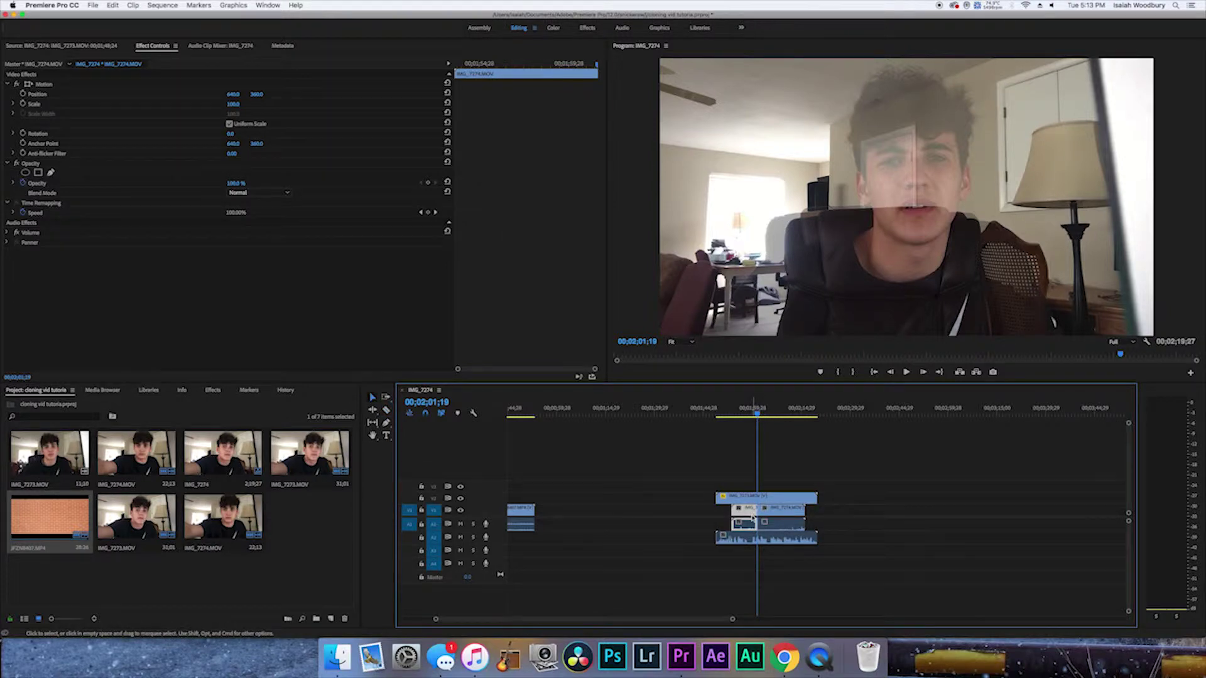
{"action": "key", "text": "Delete"}
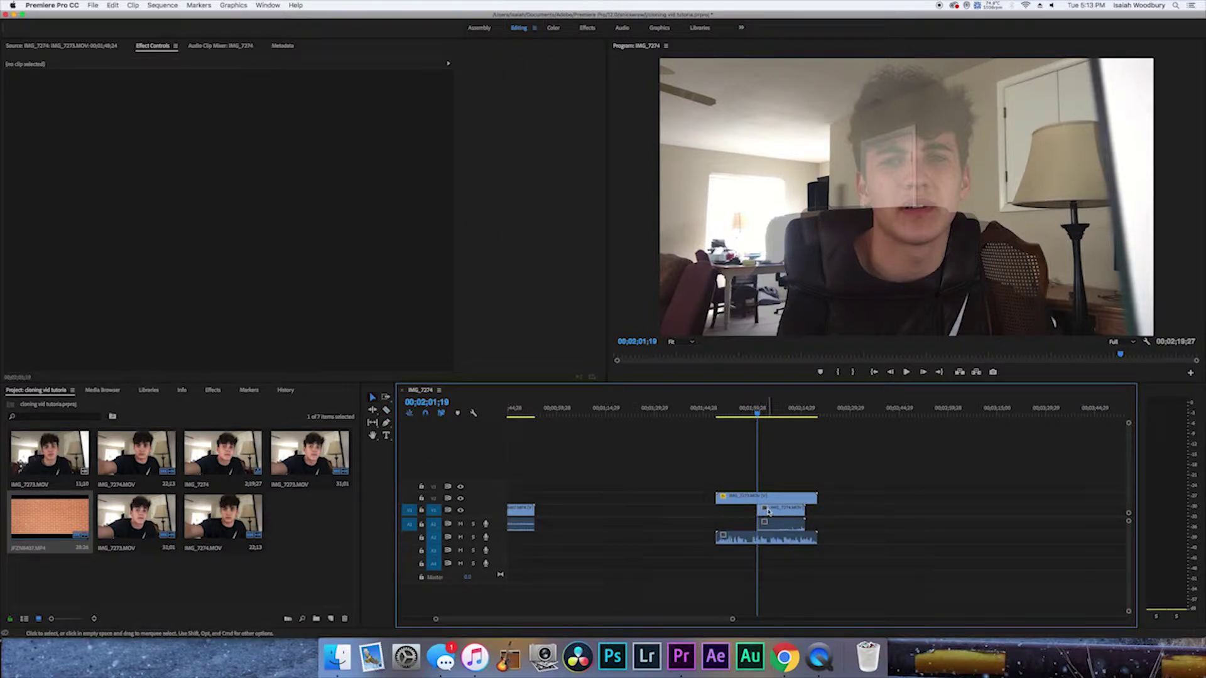
Cut the IMG_7274.MOV clip at 00;02;13;27 and delete the part after the cut.
{"action": "key", "text": "space"}
{"action": "left_click_drag", "start_coordinate": [786, 417], "coordinate": [799, 417]}
{"action": "key", "text": "c"}
{"action": "left_click", "coordinate": [799, 511]}
{"action": "key", "text": "v"}
{"action": "left_click", "coordinate": [801, 512]}
{"action": "key", "text": "Delete"}
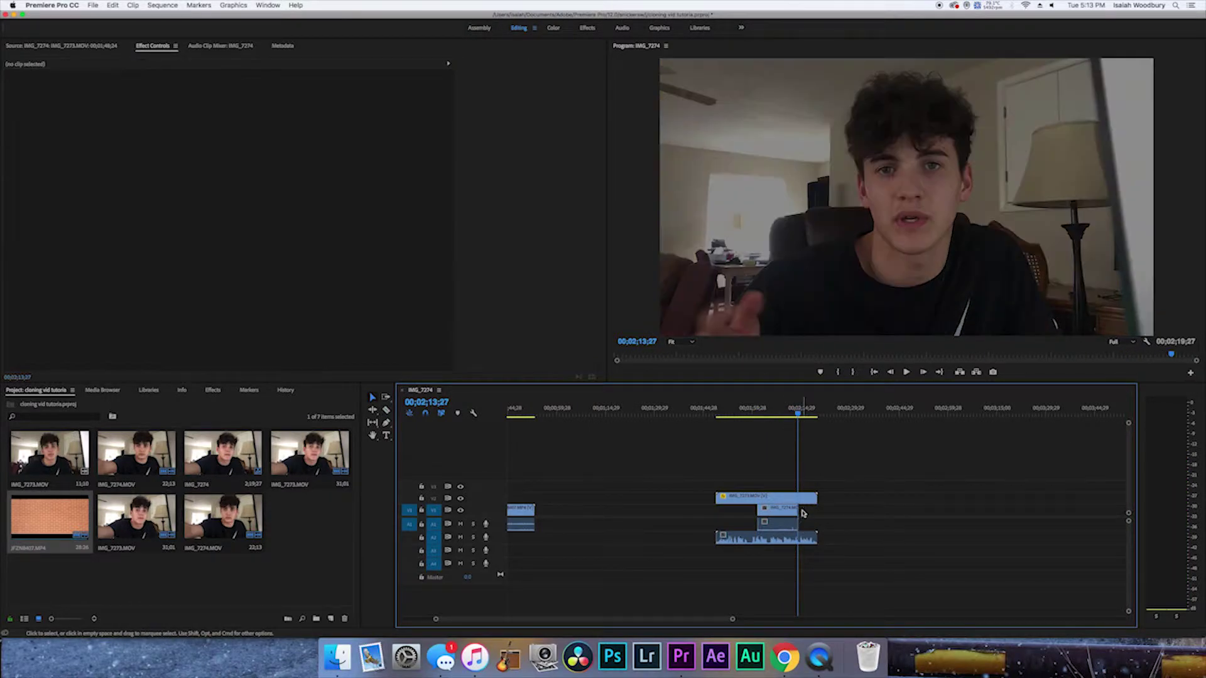
Remove the opacity keyframe from the upper IMG_7273.MOV clip and restore its opacity to 100%.
{"action": "left_click", "coordinate": [779, 416]}
{"action": "left_click", "coordinate": [766, 498]}
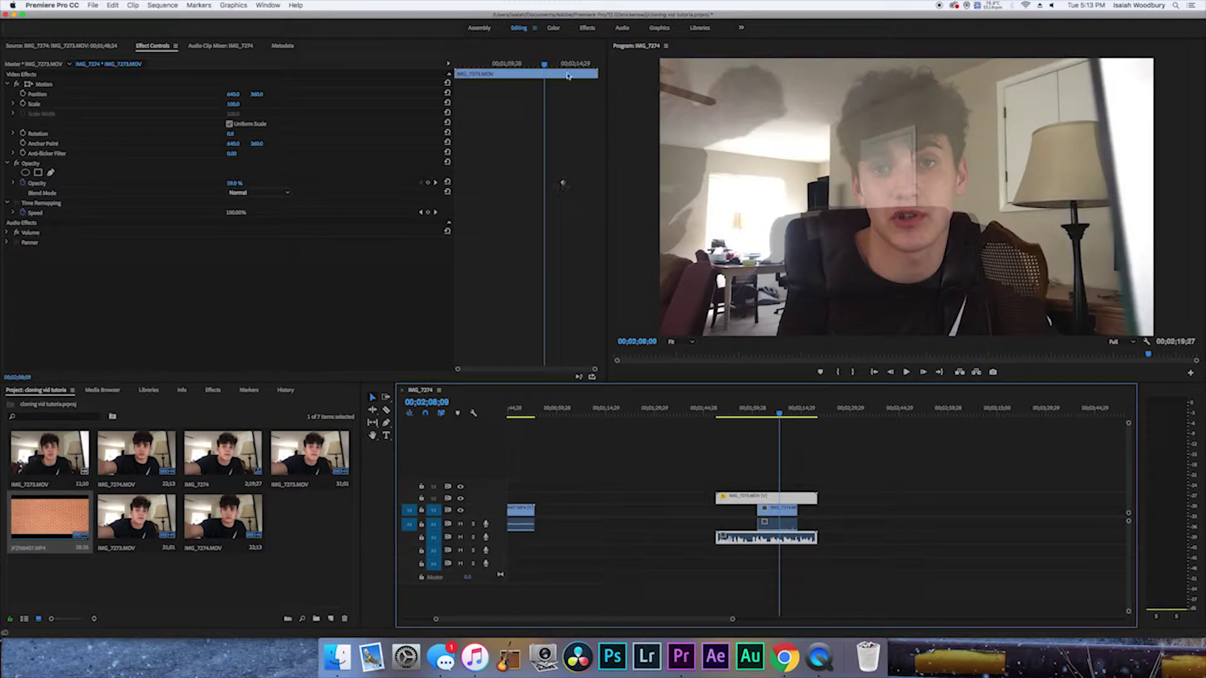
{"action": "left_click", "coordinate": [565, 184]}
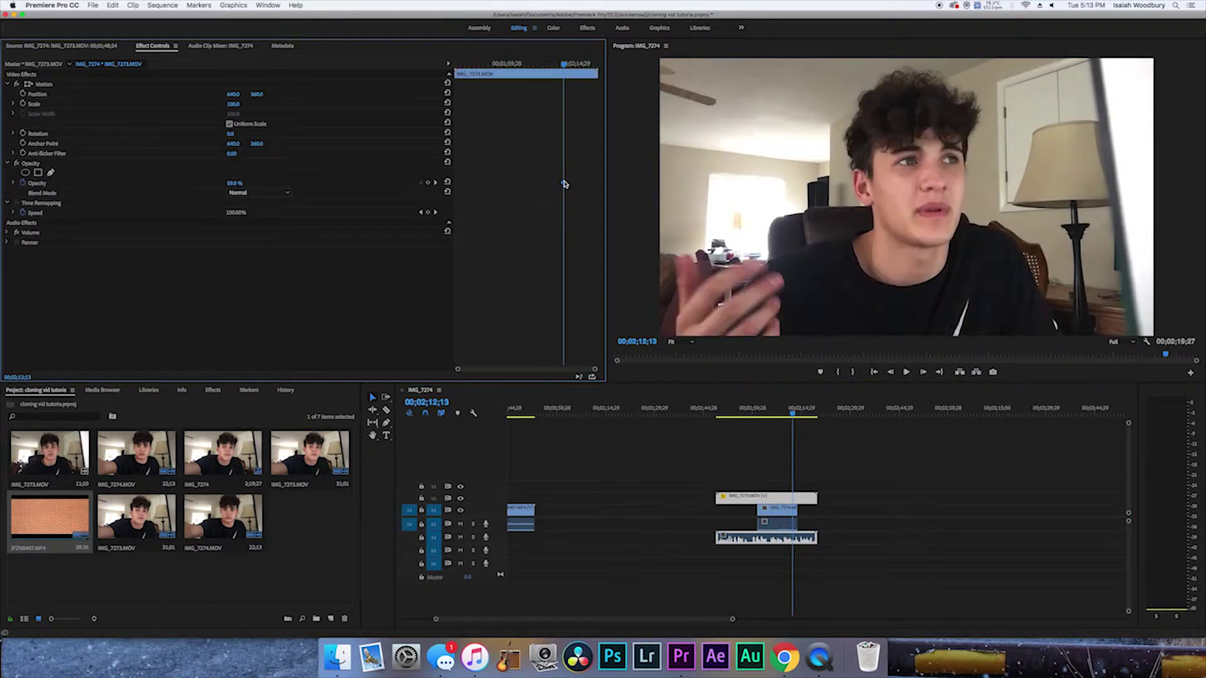
Move the trimmed IMG_7274.MOV clip earlier so that it lies beneath the opening part of the IMG_7273.MOV clip.
{"action": "left_click_drag", "start_coordinate": [768, 416], "coordinate": [721, 411]}
{"action": "left_click", "coordinate": [740, 416]}
{"action": "left_click_drag", "start_coordinate": [733, 620], "coordinate": [614, 615]}
{"action": "scroll", "coordinate": [799, 554], "scroll_direction": "right", "scroll_amount": 5}
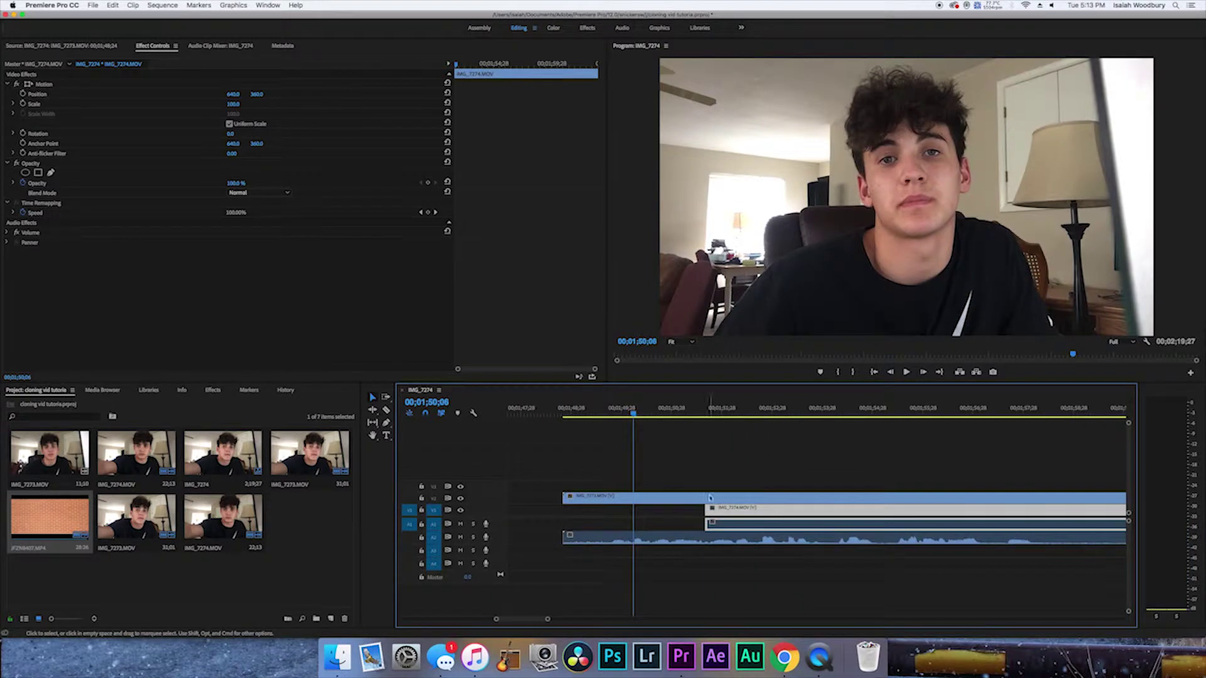
Cut the IMG_7273.MOV clip at both ends of the IMG_7274.MOV clip below it and delete the leftover leading piece.
{"action": "key", "text": "c"}
{"action": "scroll", "coordinate": [759, 513], "scroll_direction": "down", "scroll_amount": 5}
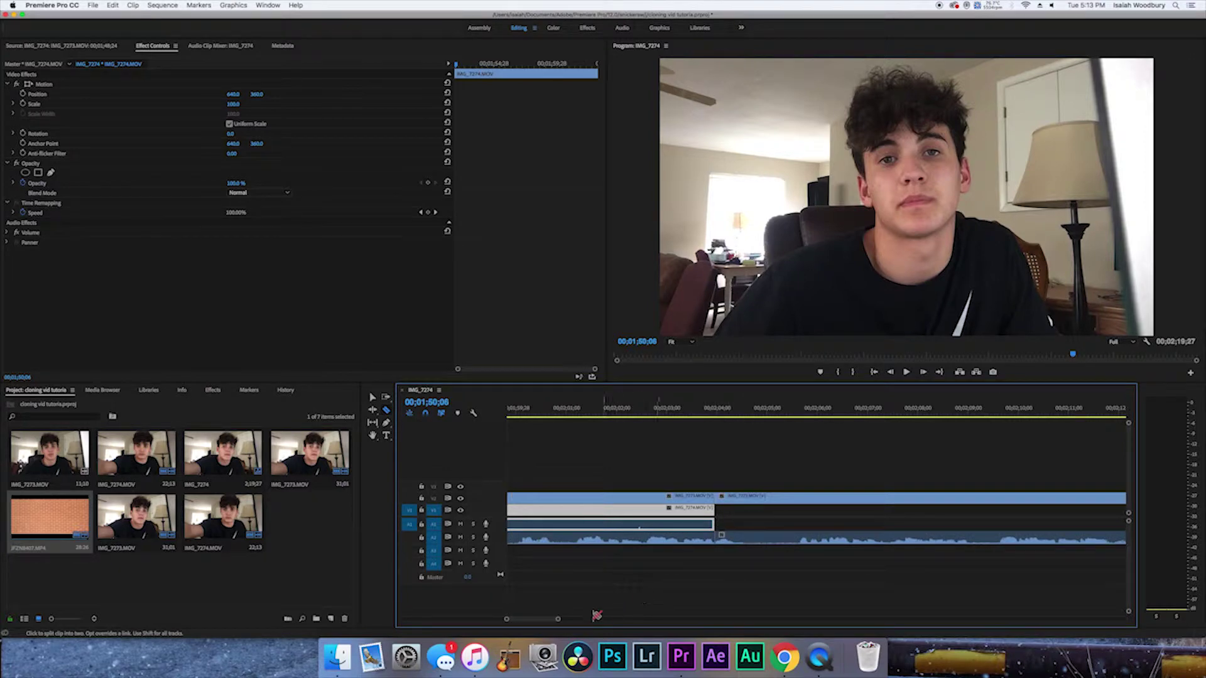
{"action": "left_click_drag", "start_coordinate": [558, 620], "coordinate": [648, 618]}
{"action": "key", "text": "v"}
{"action": "left_click", "coordinate": [820, 542]}
{"action": "key", "text": "Delete"}
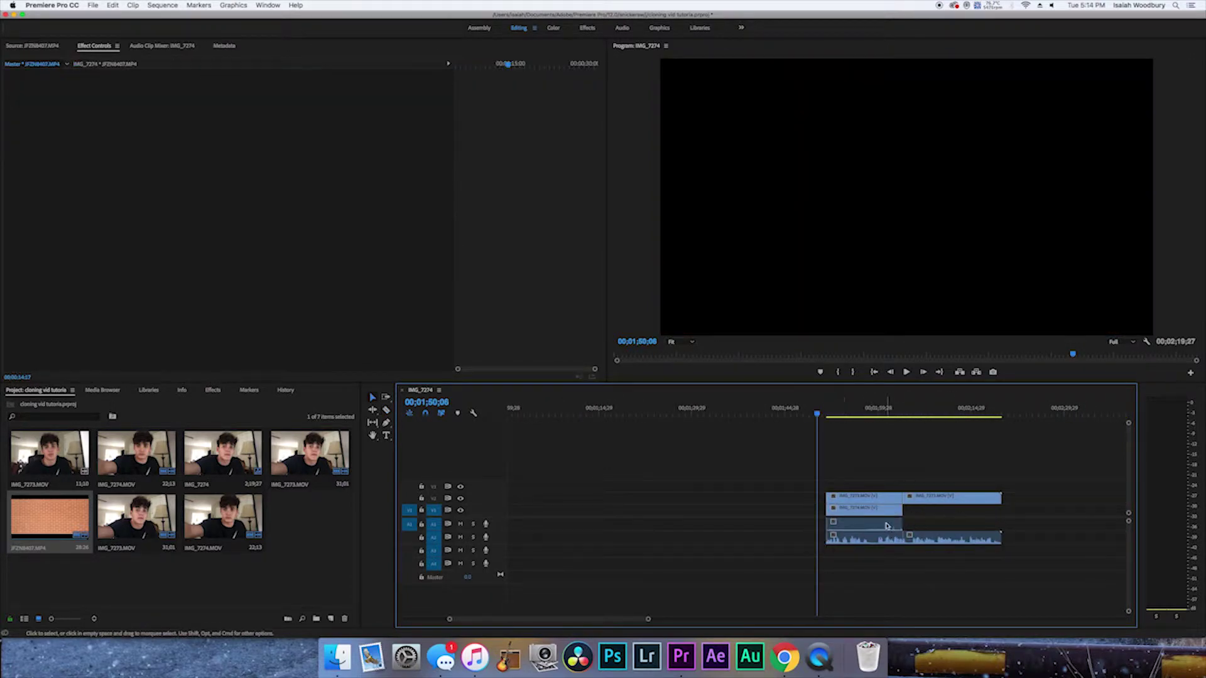
Show the effect settings of the overlapping IMG_7273.MOV section and move the playhead to its start at 00;01;51;18.
{"action": "scroll", "coordinate": [887, 527], "scroll_direction": "right", "scroll_amount": 3}
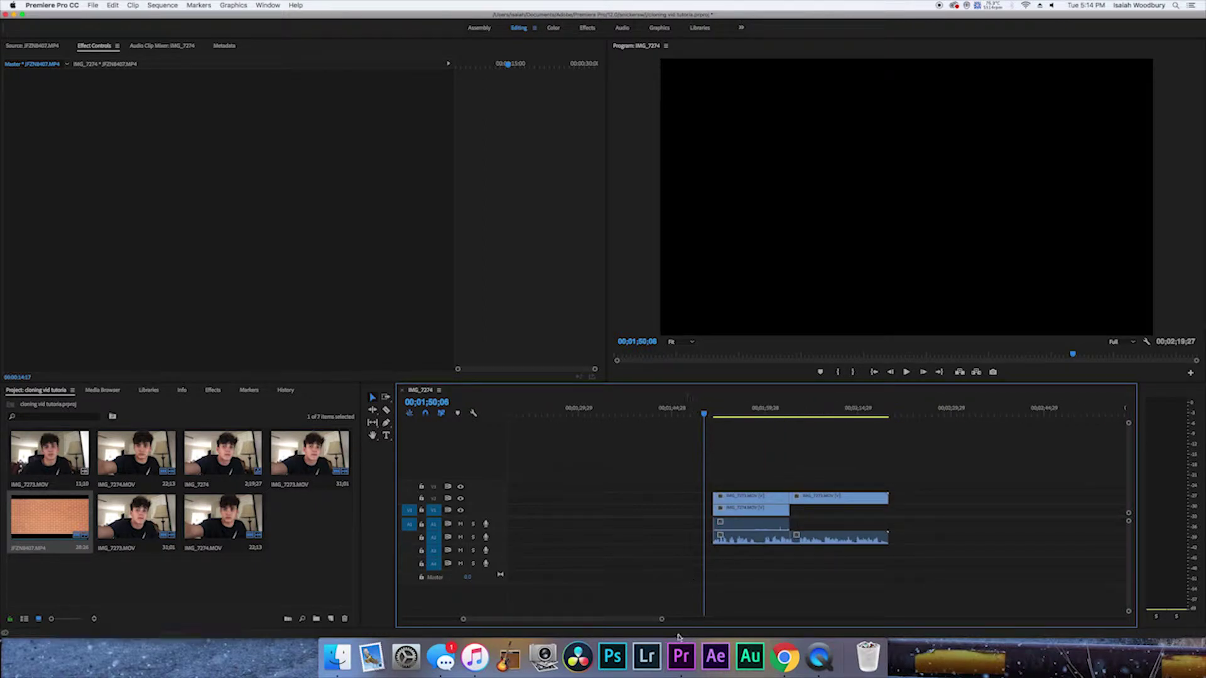
{"action": "left_click_drag", "start_coordinate": [663, 621], "coordinate": [600, 614]}
{"action": "scroll", "coordinate": [708, 562], "scroll_direction": "right", "scroll_amount": 3}
{"action": "scroll", "coordinate": [707, 559], "scroll_direction": "right", "scroll_amount": 5}
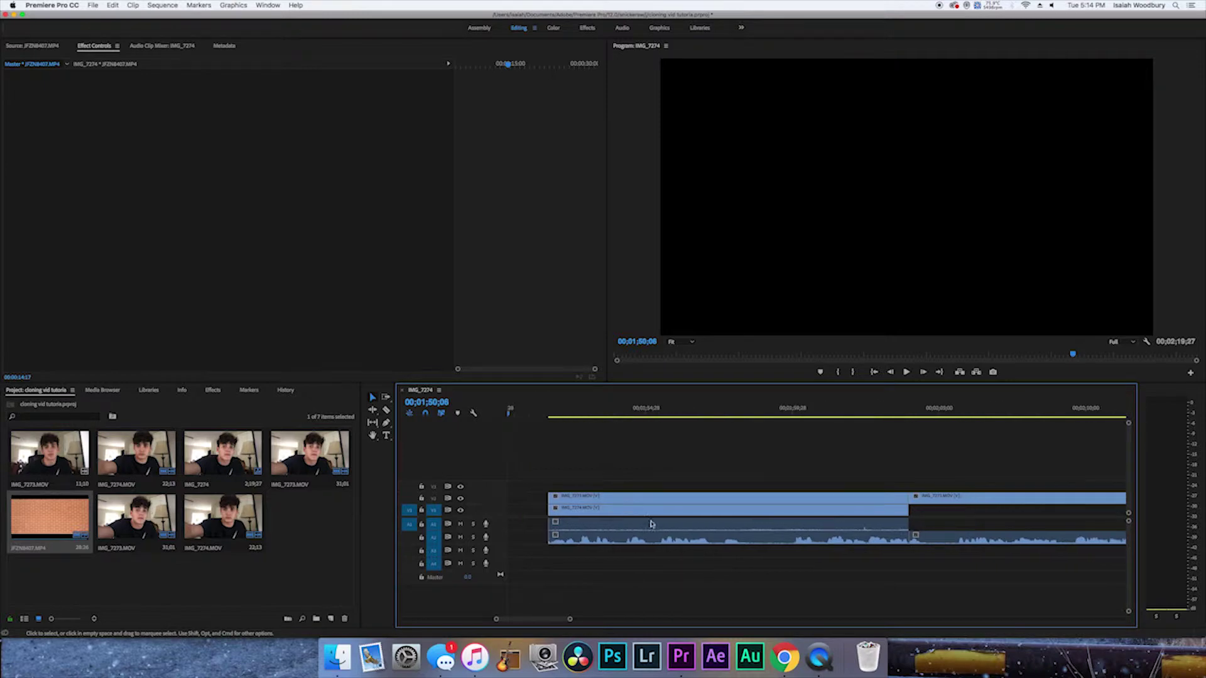
{"action": "double_click", "coordinate": [749, 499]}
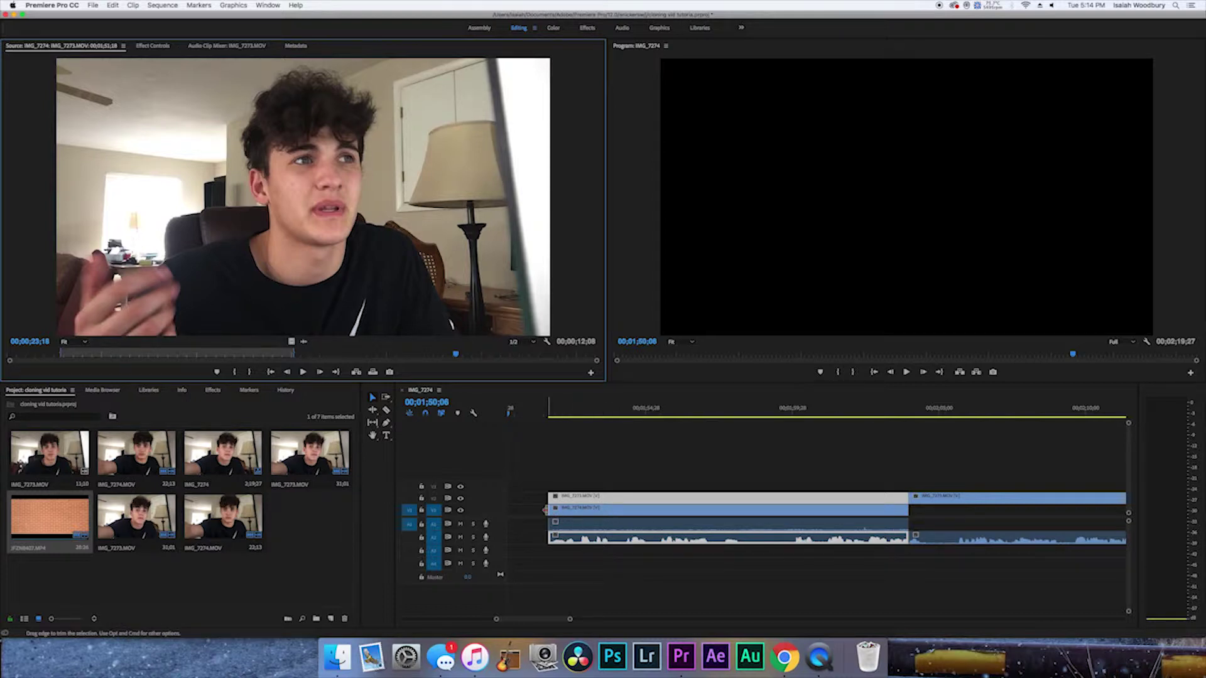
{"action": "left_click", "coordinate": [150, 45]}
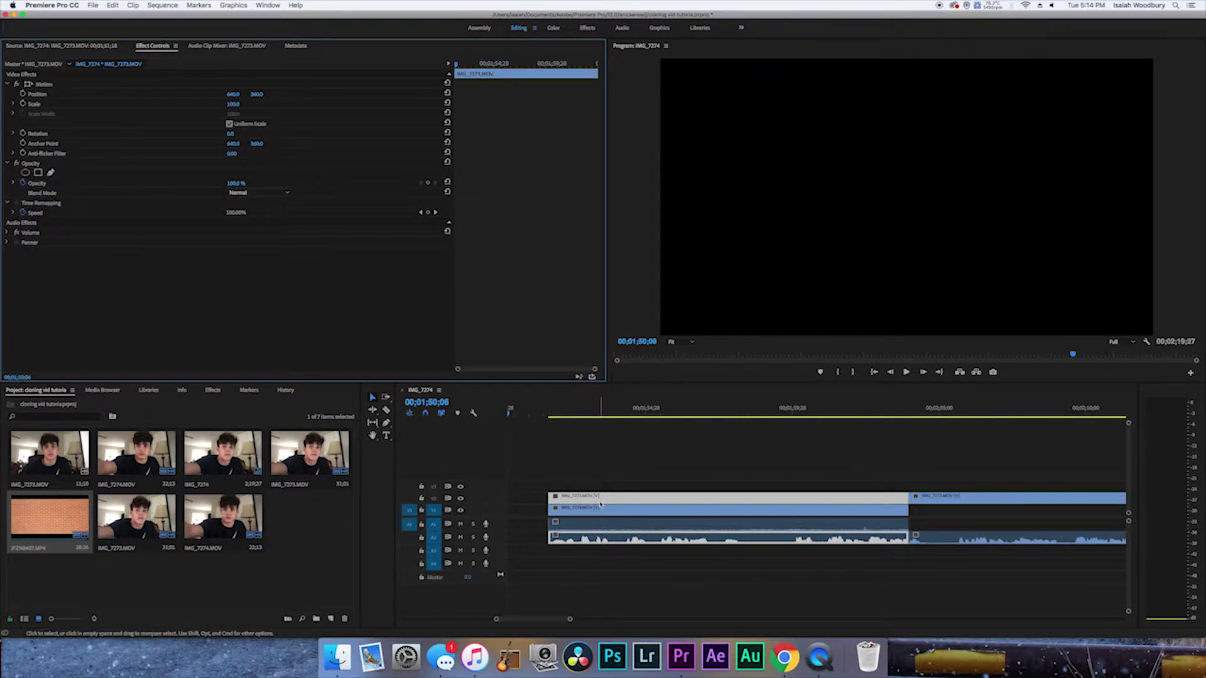
{"action": "left_click", "coordinate": [551, 416]}
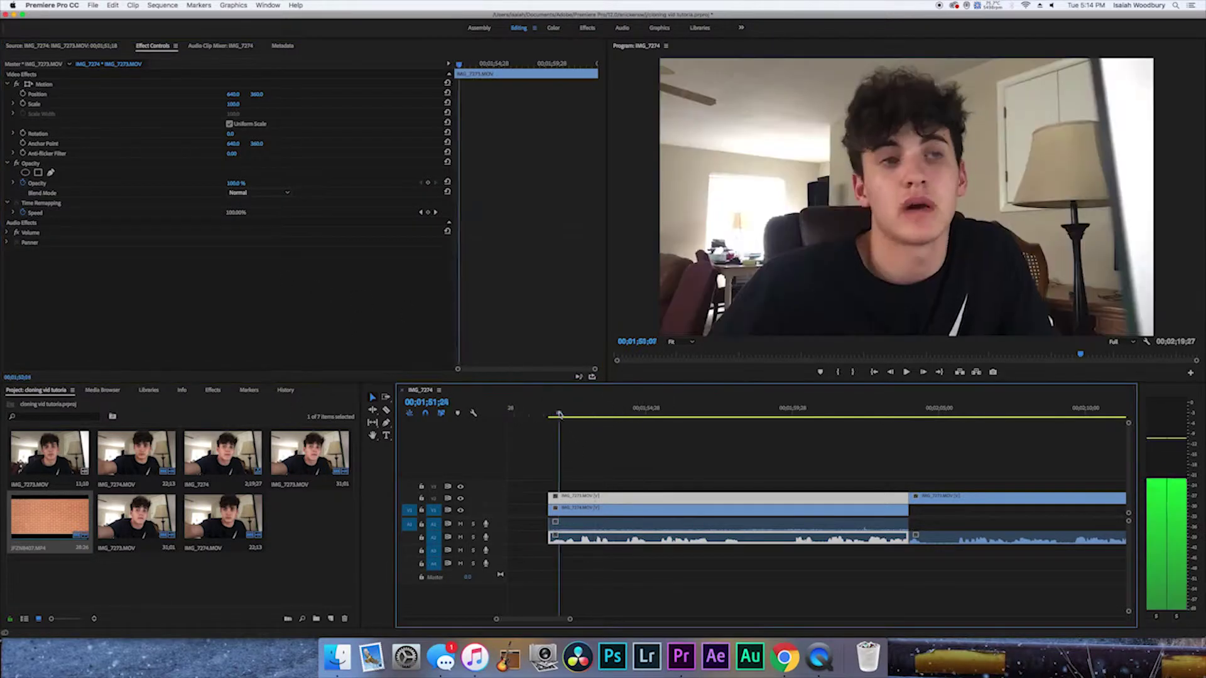
{"action": "left_click_drag", "start_coordinate": [551, 416], "coordinate": [548, 416]}
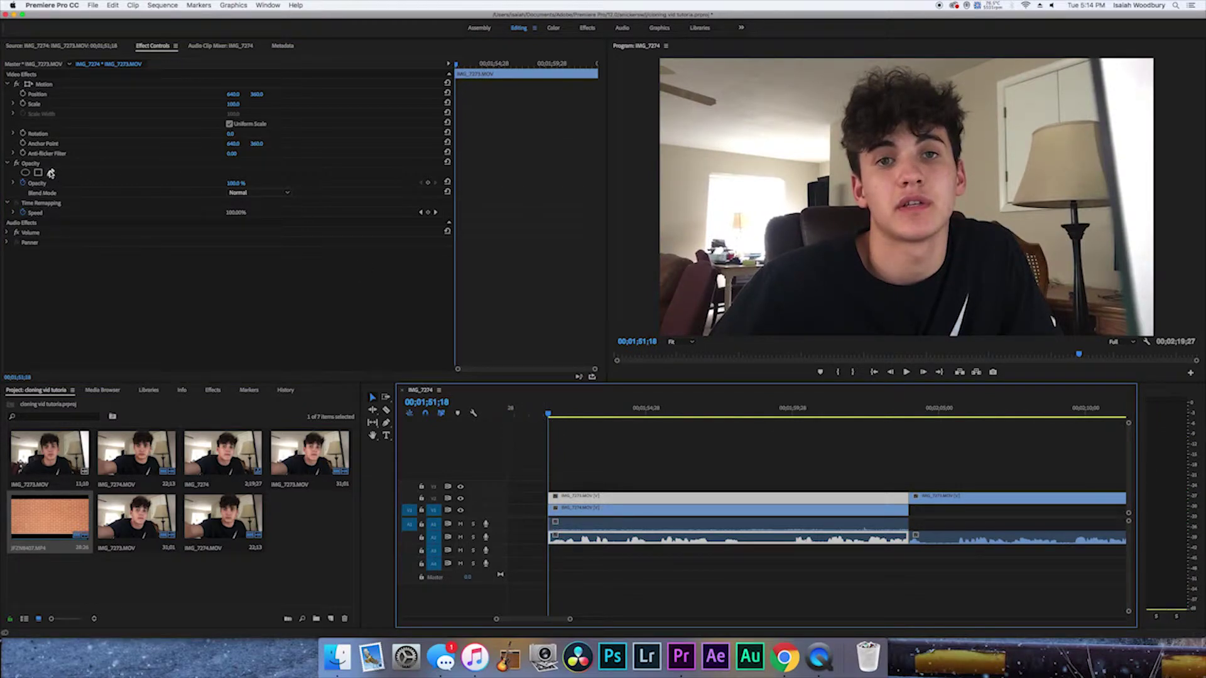
Draw a closed free-form opacity mask on the upper clip enclosing the seated person, the chair and the lamp side of the frame.
{"action": "left_click", "coordinate": [51, 173]}
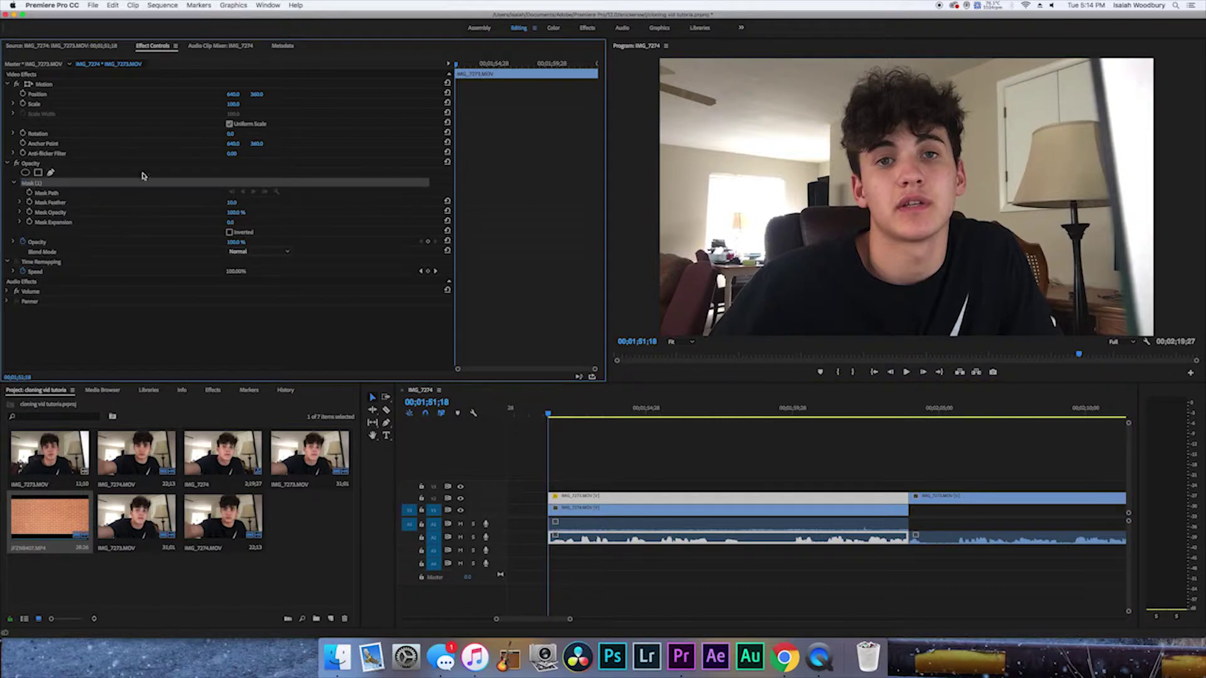
{"action": "left_click", "coordinate": [681, 342]}
{"action": "left_click", "coordinate": [683, 382]}
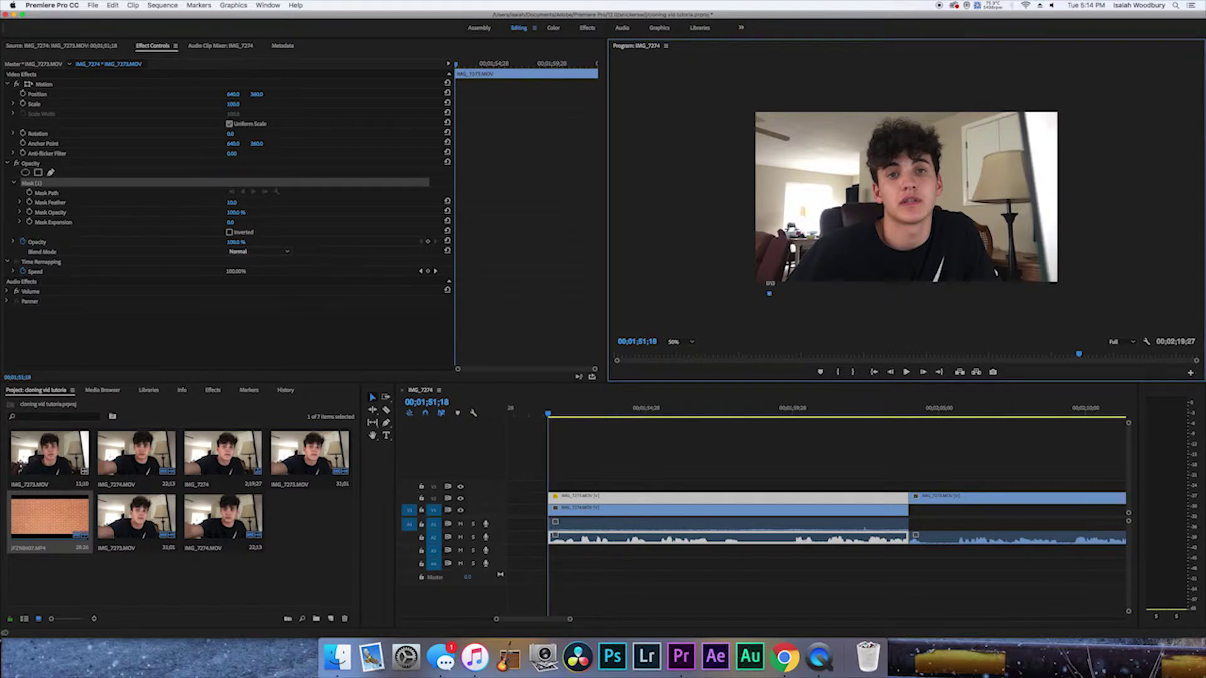
{"action": "left_click", "coordinate": [780, 251]}
{"action": "left_click", "coordinate": [848, 184]}
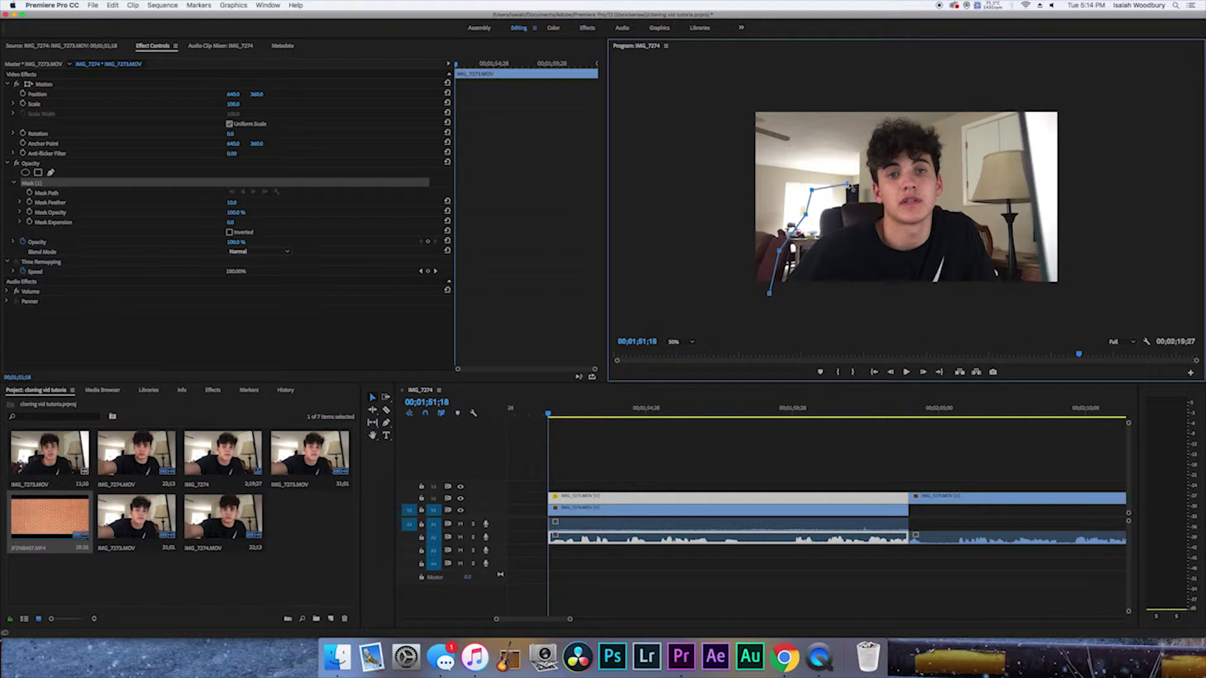
{"action": "left_click", "coordinate": [847, 97]}
{"action": "left_click", "coordinate": [1076, 94]}
{"action": "left_click", "coordinate": [1076, 292]}
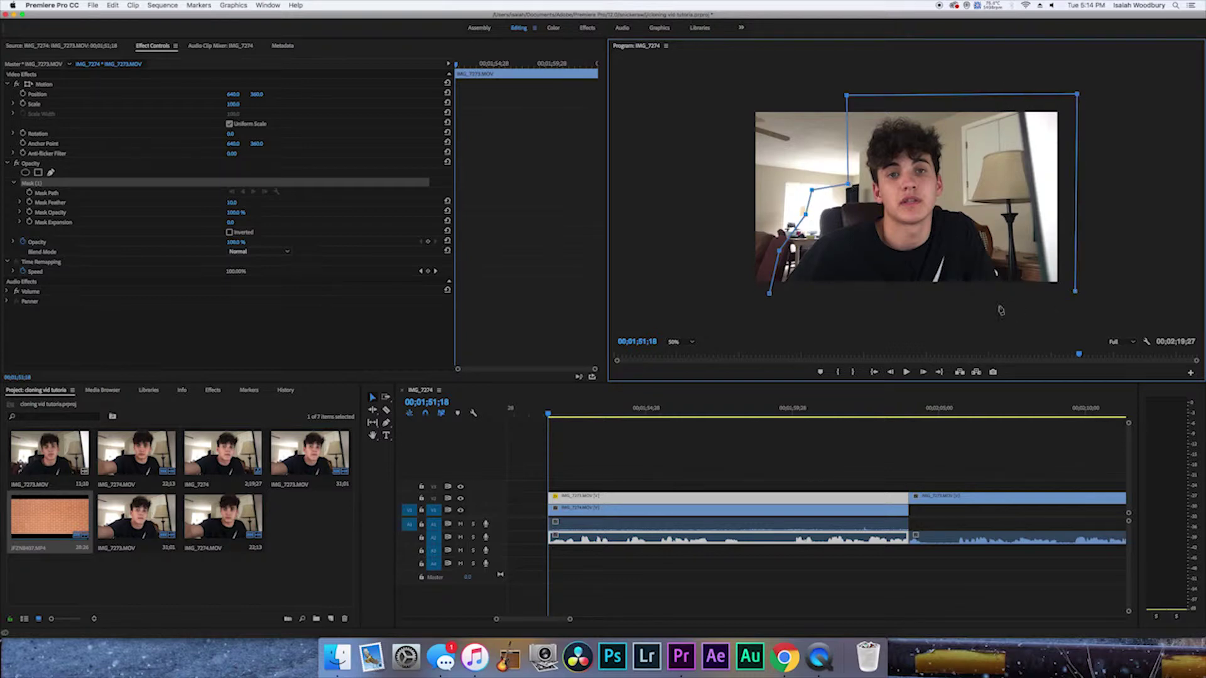
{"action": "left_click", "coordinate": [770, 294]}
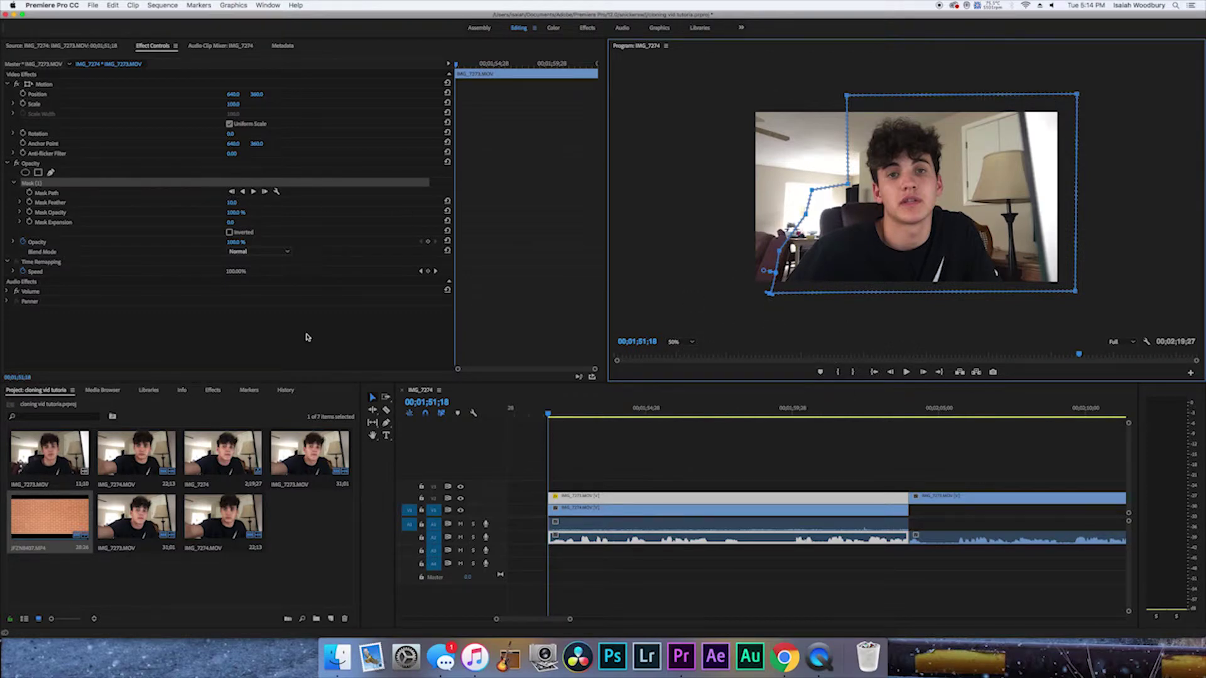
{"action": "left_click_drag", "start_coordinate": [550, 415], "coordinate": [536, 415]}
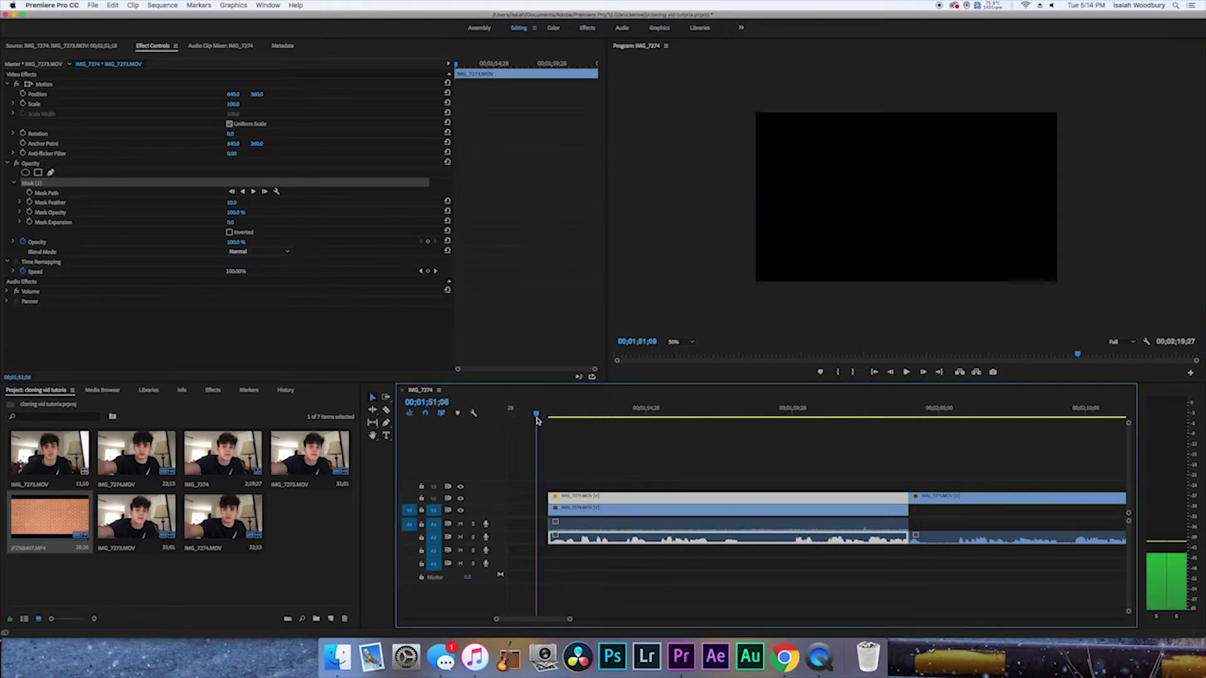
Play the masked section from its start and set the program preview's zoom to Fit.
{"action": "key", "text": "space"}
{"action": "key", "text": "l"}
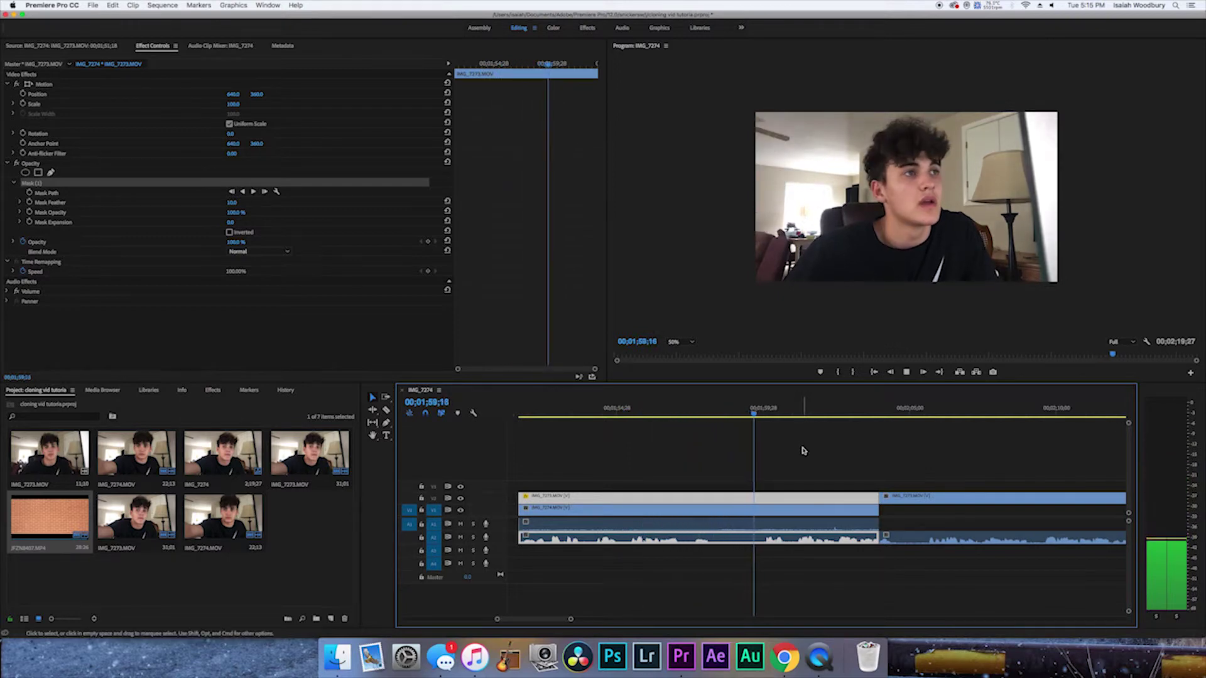
{"action": "key", "text": "k"}
{"action": "left_click", "coordinate": [682, 343]}
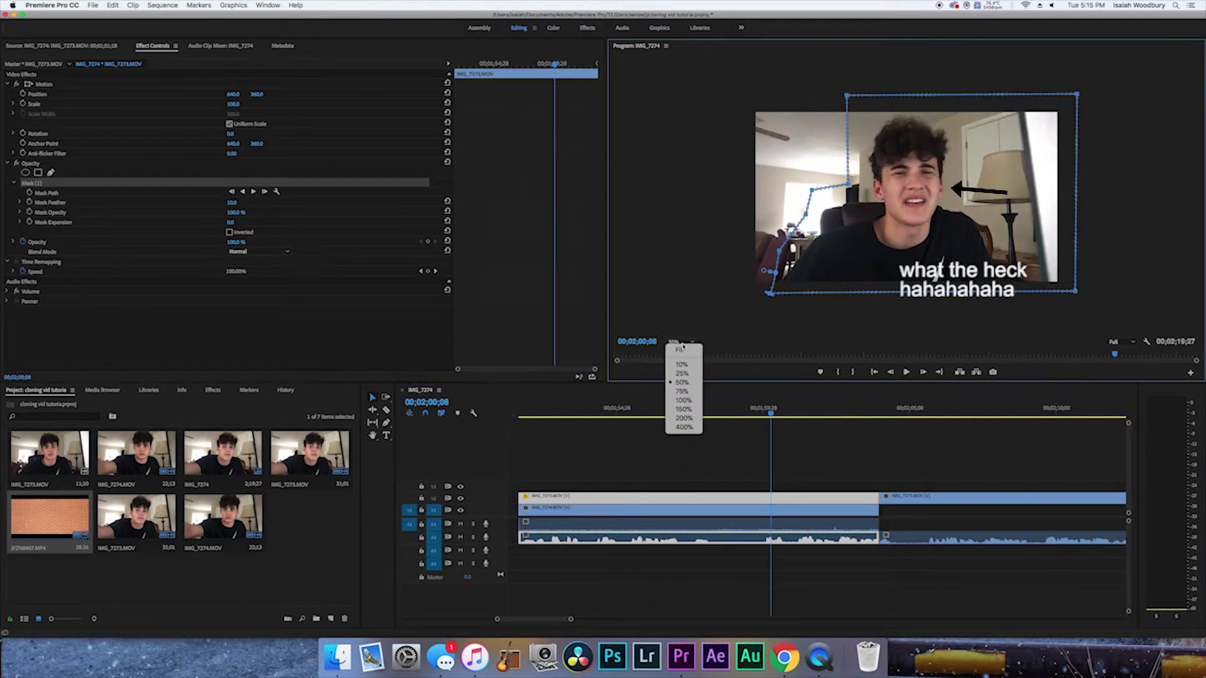
{"action": "left_click", "coordinate": [681, 350]}
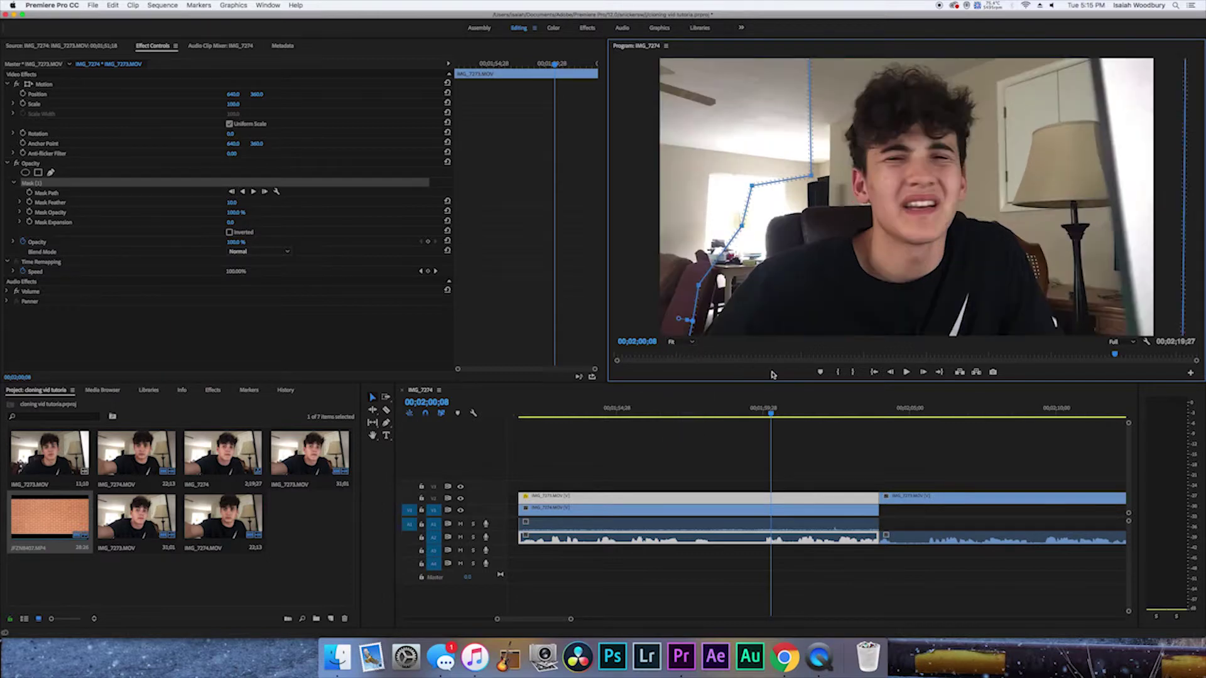
Replay the masked section from 00;01;58;29 to examine the mask edge in the enlarged preview.
{"action": "left_click", "coordinate": [732, 420]}
{"action": "key", "text": "space"}
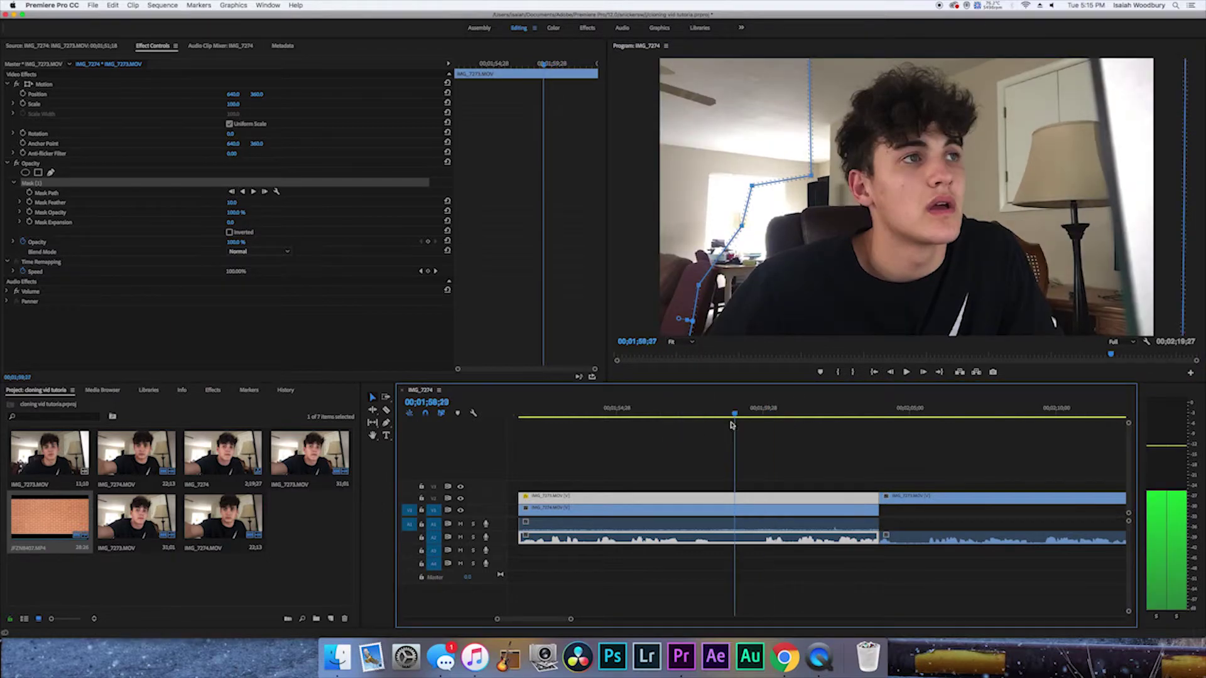
{"action": "key", "text": "space"}
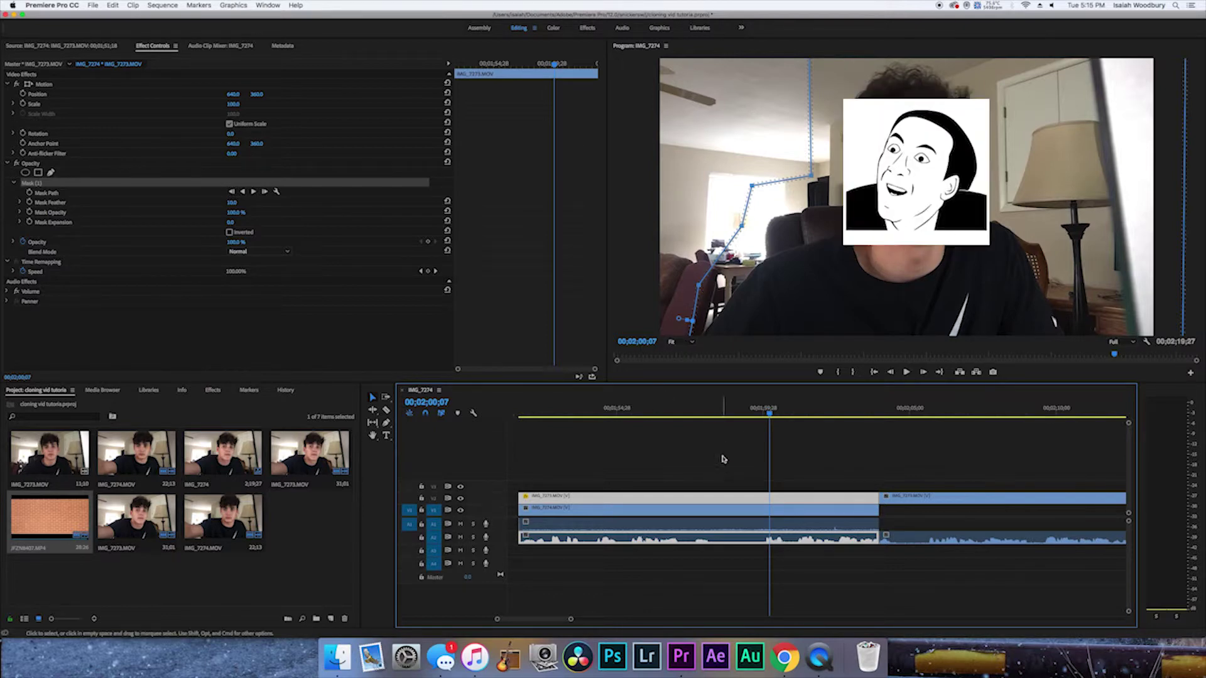
Soften the upper clip's opacity mask edge, trying a strong feather during playback and settling on a feather of 38.
{"action": "left_click", "coordinate": [139, 185]}
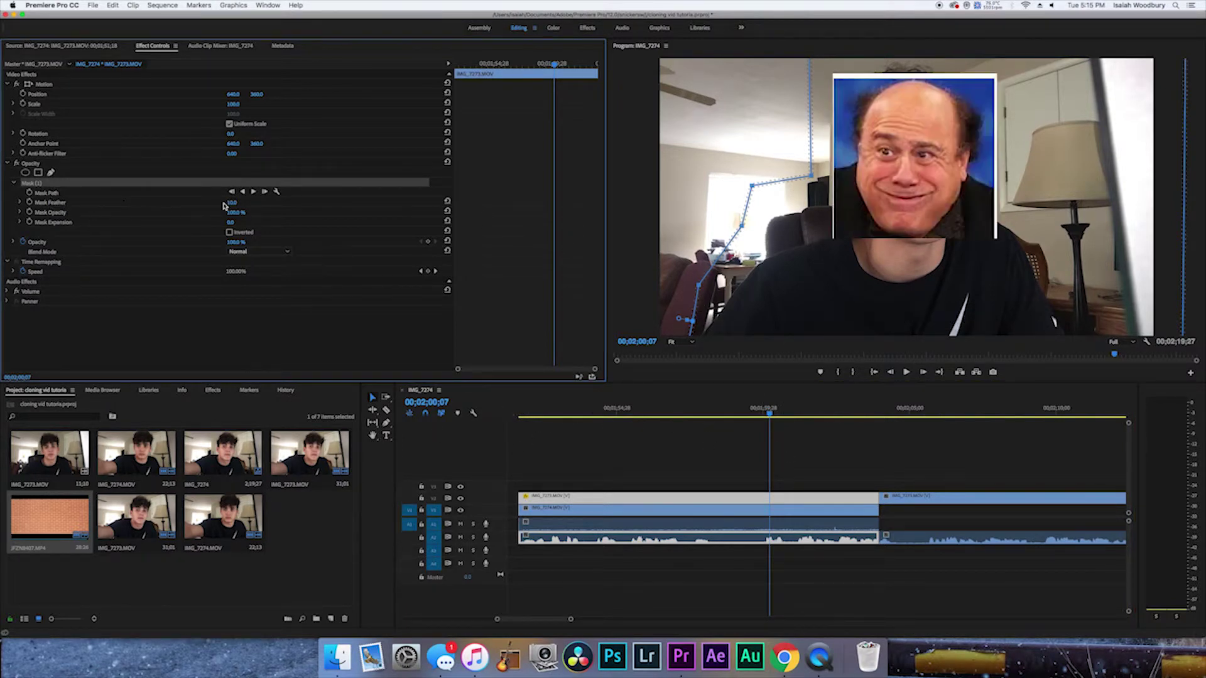
{"action": "left_click_drag", "start_coordinate": [231, 203], "coordinate": [263, 202]}
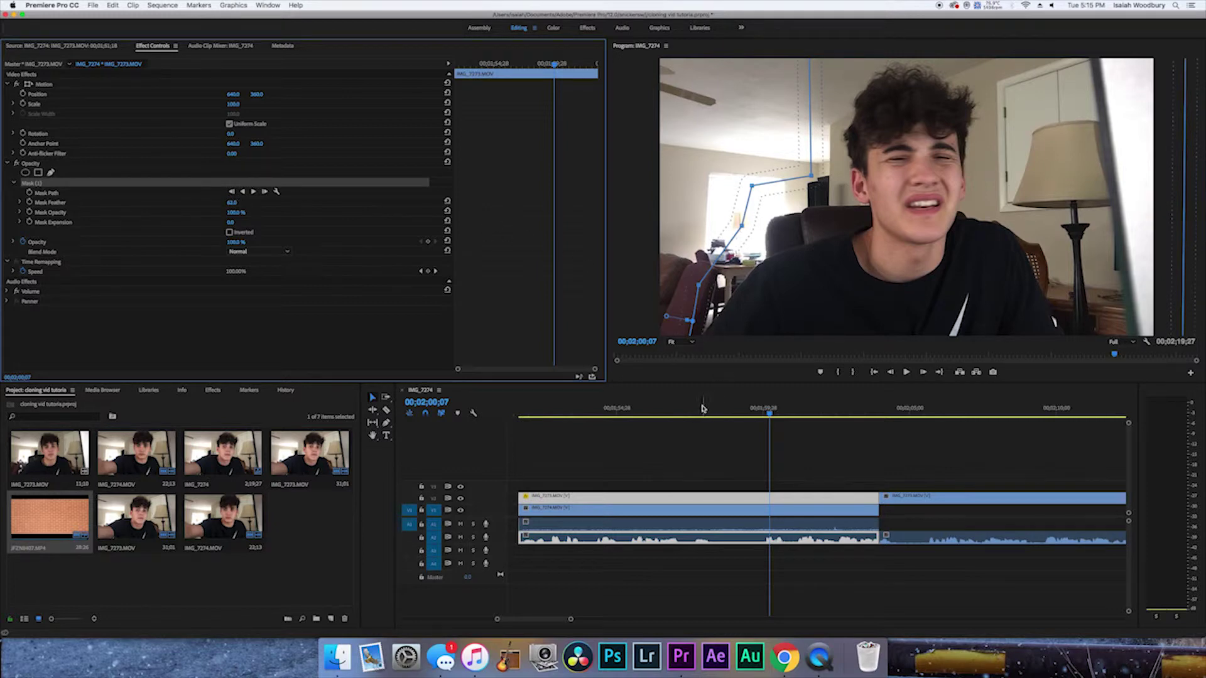
{"action": "scroll", "coordinate": [704, 412], "scroll_direction": "left", "scroll_amount": 4}
{"action": "left_click", "coordinate": [626, 412]}
{"action": "key", "text": "space"}
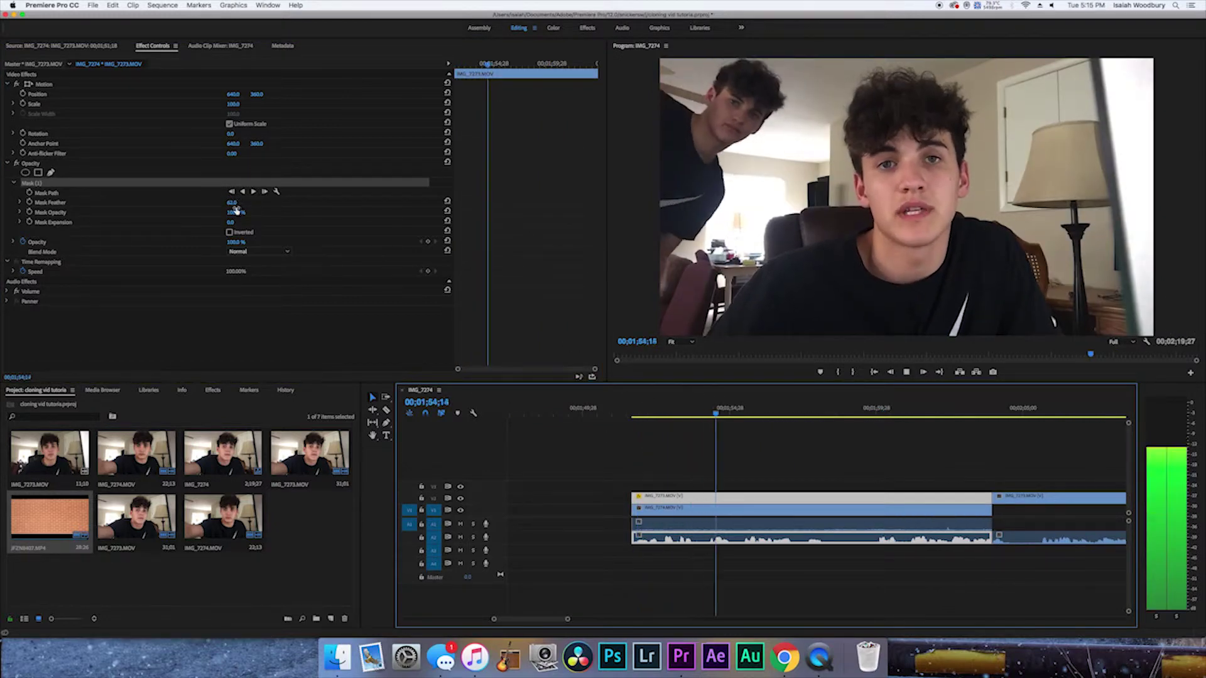
{"action": "mouse_move", "coordinate": [233, 203]}
{"action": "left_mouse_down"}
{"action": "mouse_move", "coordinate": [817, 203]}
{"action": "mouse_move", "coordinate": [204, 203]}
{"action": "mouse_move", "coordinate": [218, 203]}
{"action": "left_mouse_up"}
{"action": "key", "text": "space"}
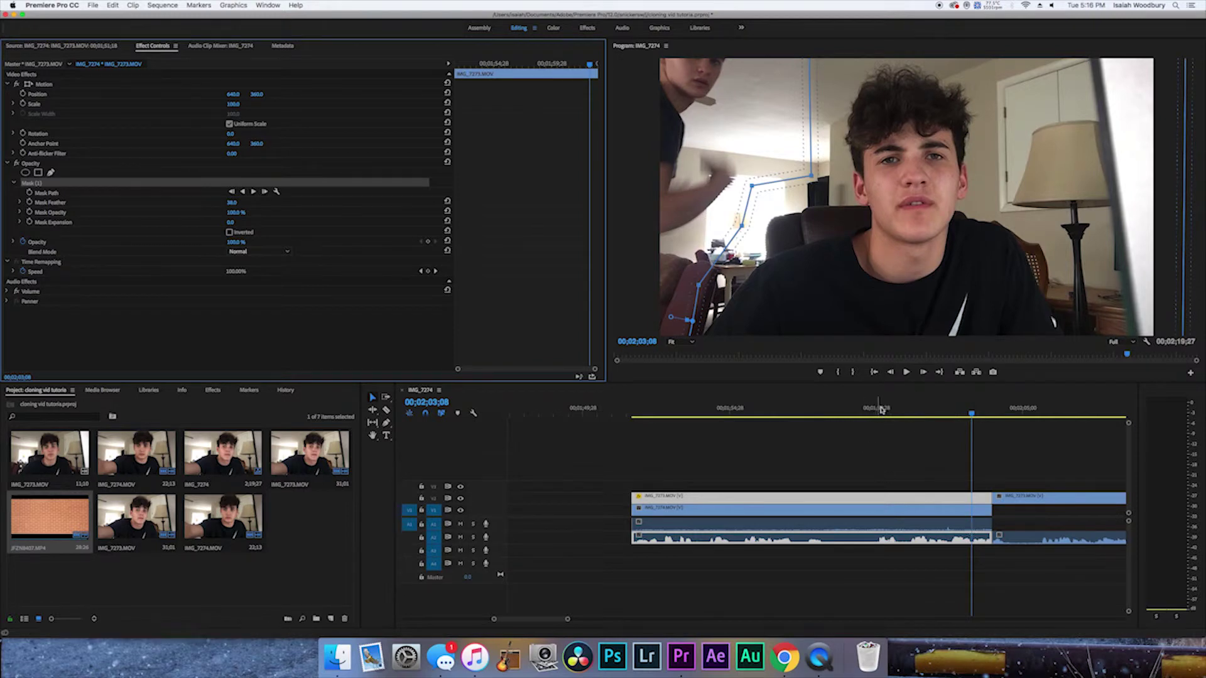
Scrub and play the end of the masked section around 00;02;02;22 to examine the standing person's elbow at the mask edge.
{"action": "left_click", "coordinate": [967, 417]}
{"action": "mouse_move", "coordinate": [968, 416]}
{"action": "left_mouse_down"}
{"action": "mouse_move", "coordinate": [937, 415]}
{"action": "mouse_move", "coordinate": [954, 412]}
{"action": "left_mouse_up"}
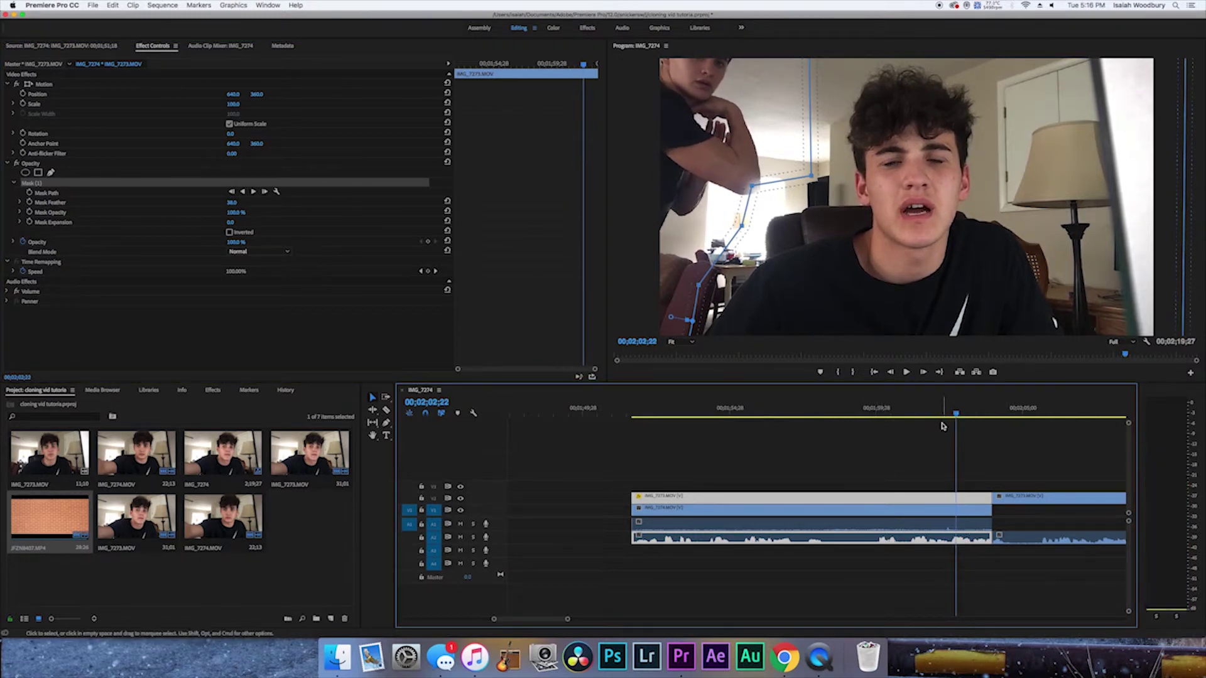
{"action": "left_click", "coordinate": [941, 426]}
{"action": "key", "text": "space"}
{"action": "key", "text": "space"}
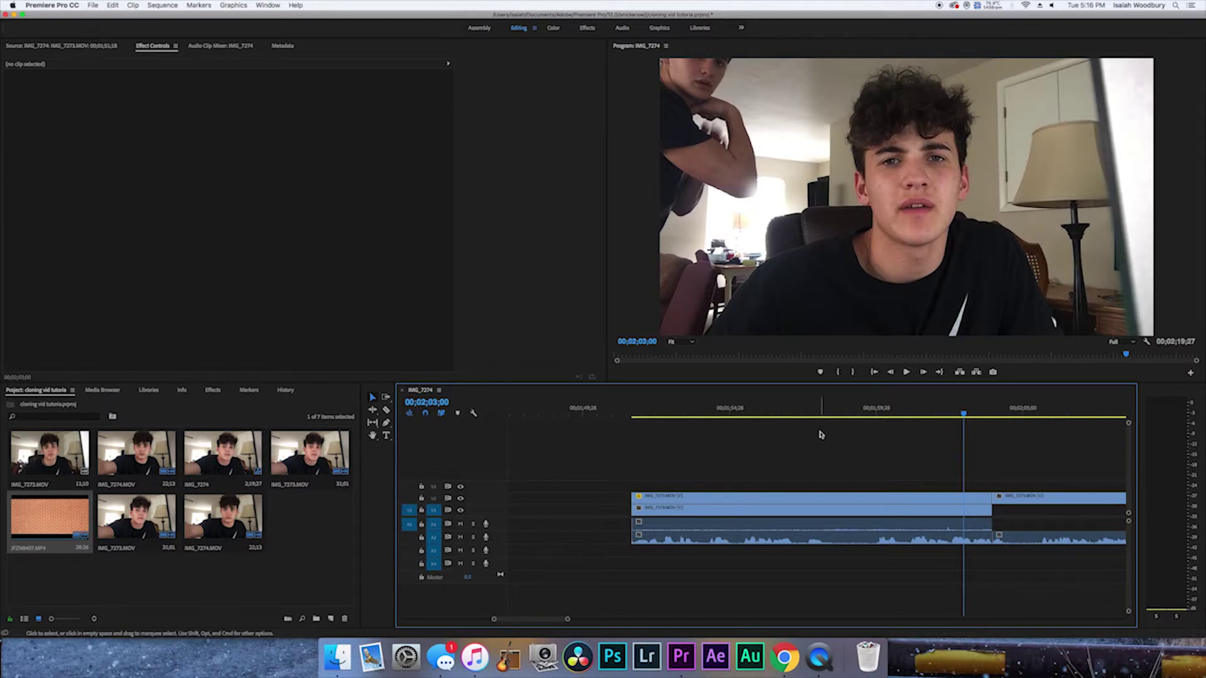
{"action": "left_click_drag", "start_coordinate": [915, 413], "coordinate": [960, 434]}
Select the masked upper clip, show its effect settings and move the playhead to 00;02;02;08.
{"action": "double_click", "coordinate": [862, 496]}
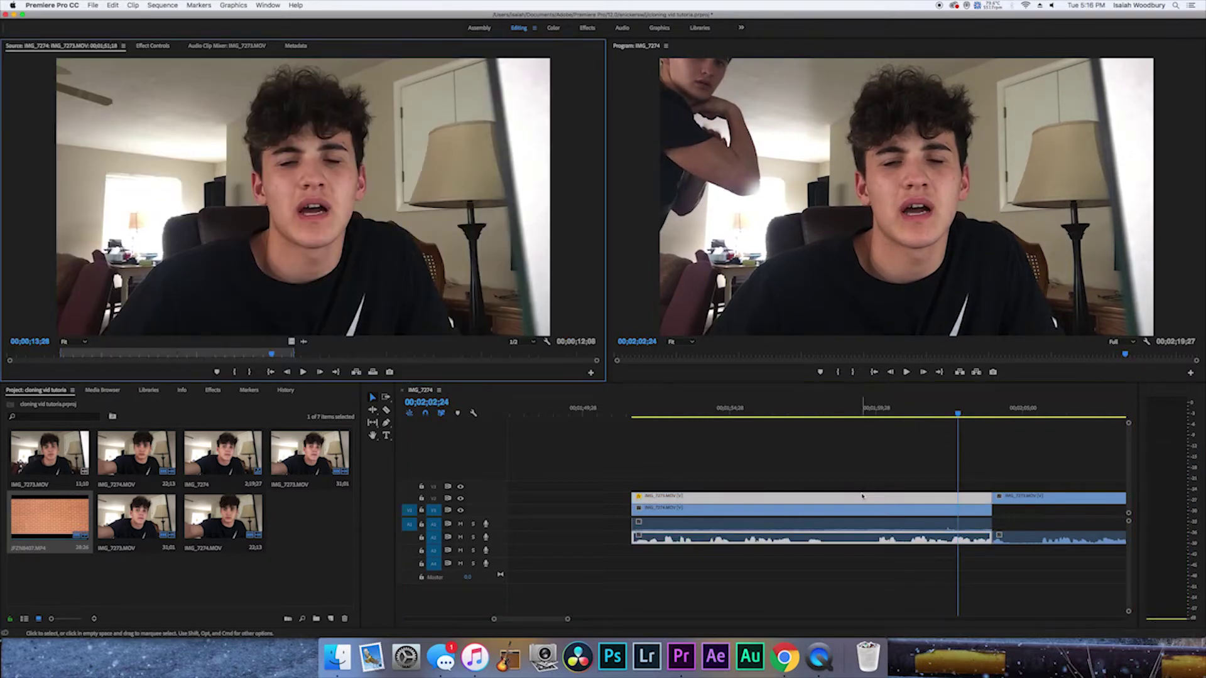
{"action": "left_click", "coordinate": [153, 46]}
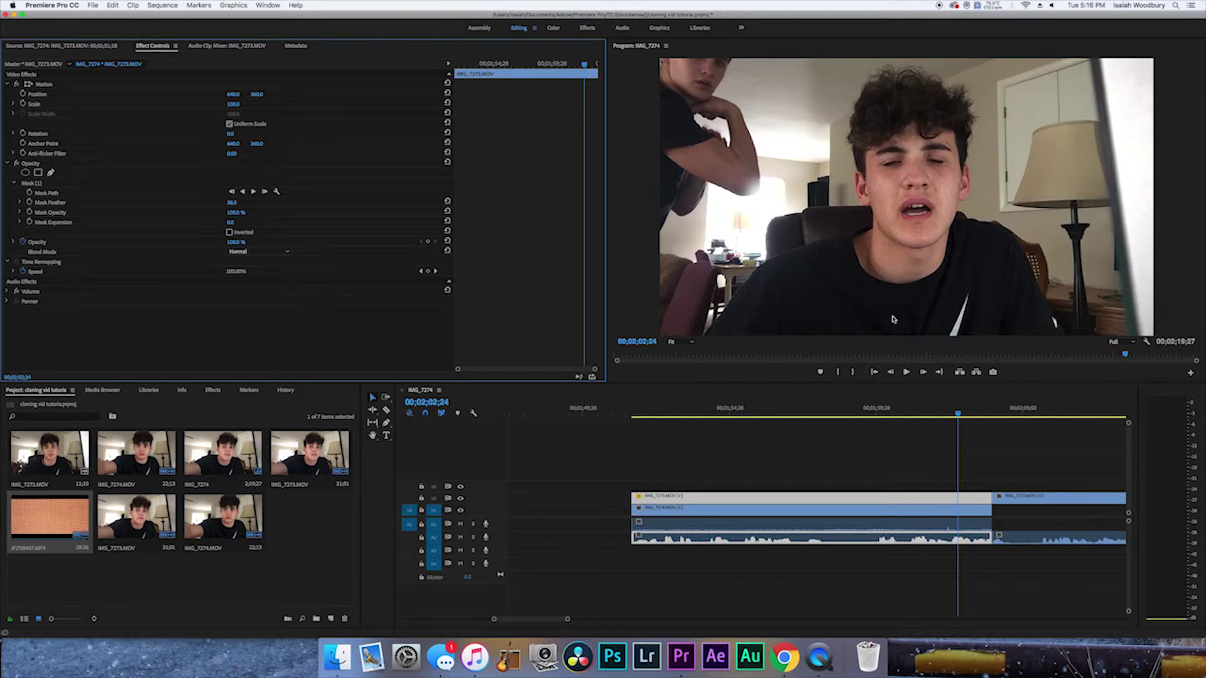
{"action": "left_click", "coordinate": [943, 410]}
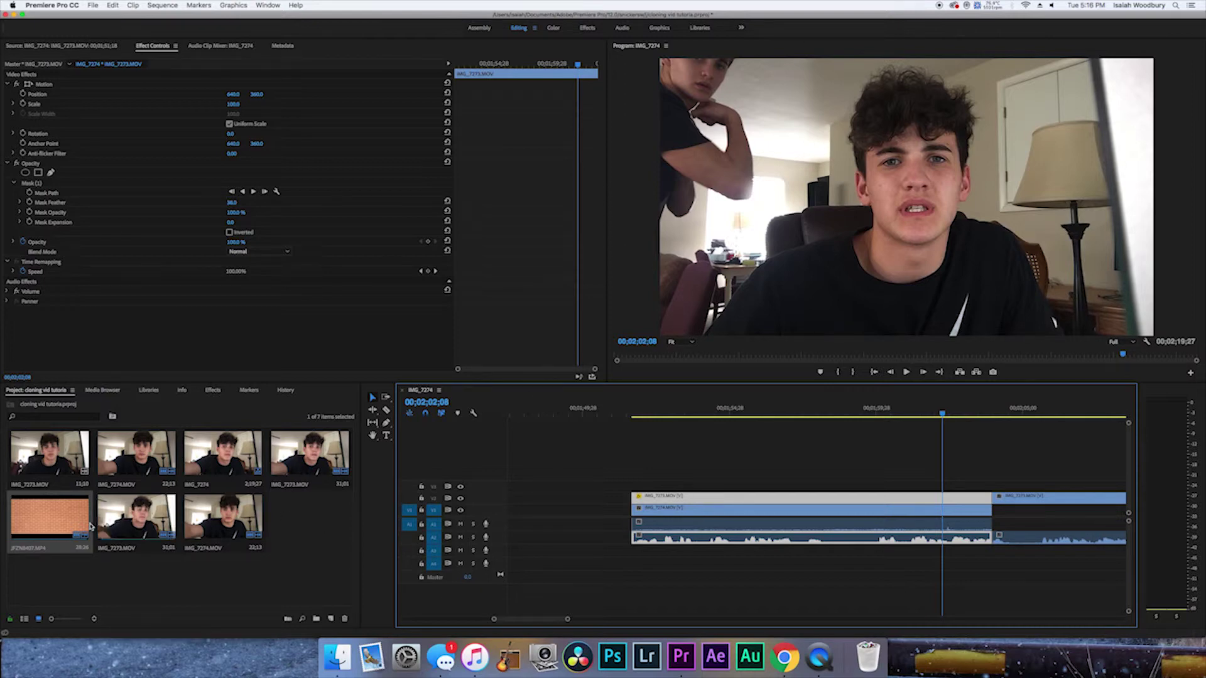
Open the brick wall clip JFZN8407.MP4 in the source preview and scrub through it to examine the finished clone effect.
{"action": "double_click", "coordinate": [49, 516]}
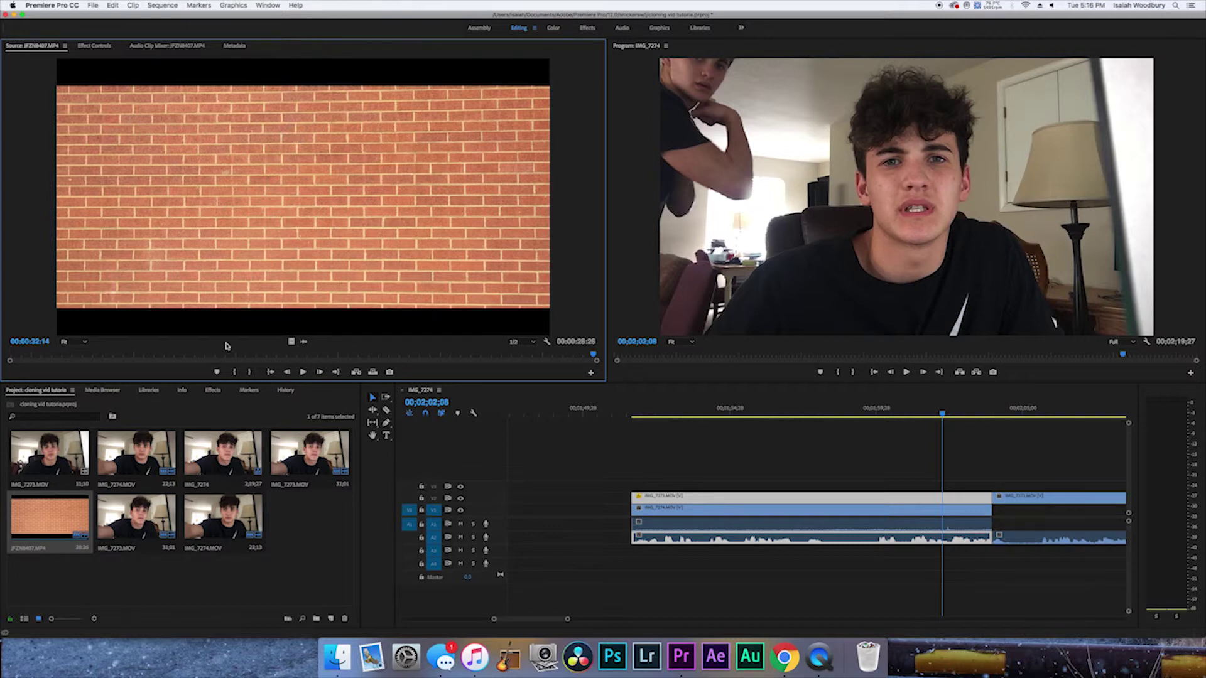
{"action": "left_click_drag", "start_coordinate": [121, 357], "coordinate": [87, 357]}
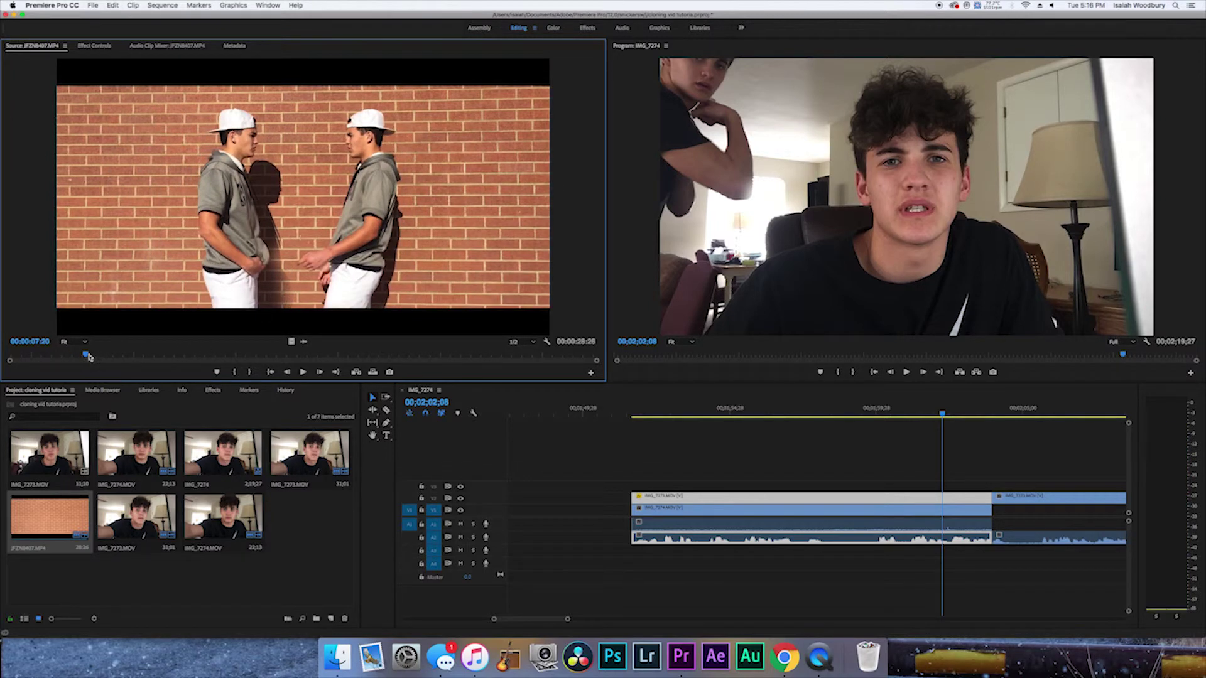
{"action": "left_click_drag", "start_coordinate": [87, 356], "coordinate": [99, 356]}
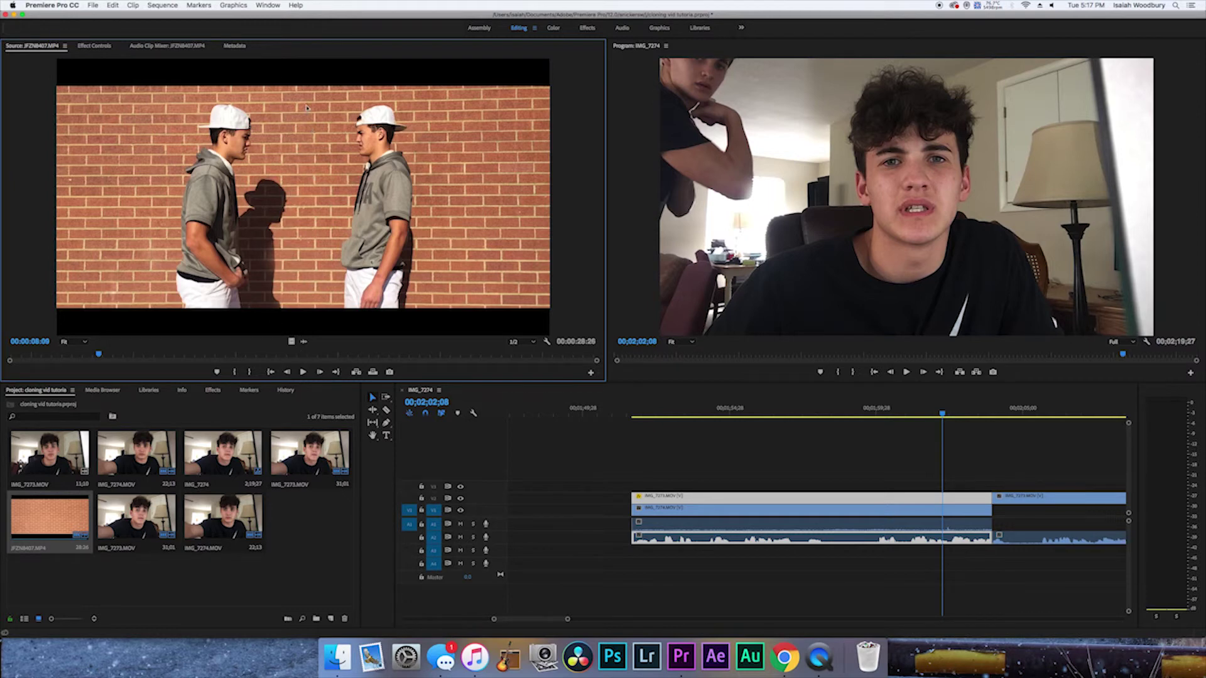
{"action": "left_click_drag", "start_coordinate": [99, 356], "coordinate": [221, 355]}
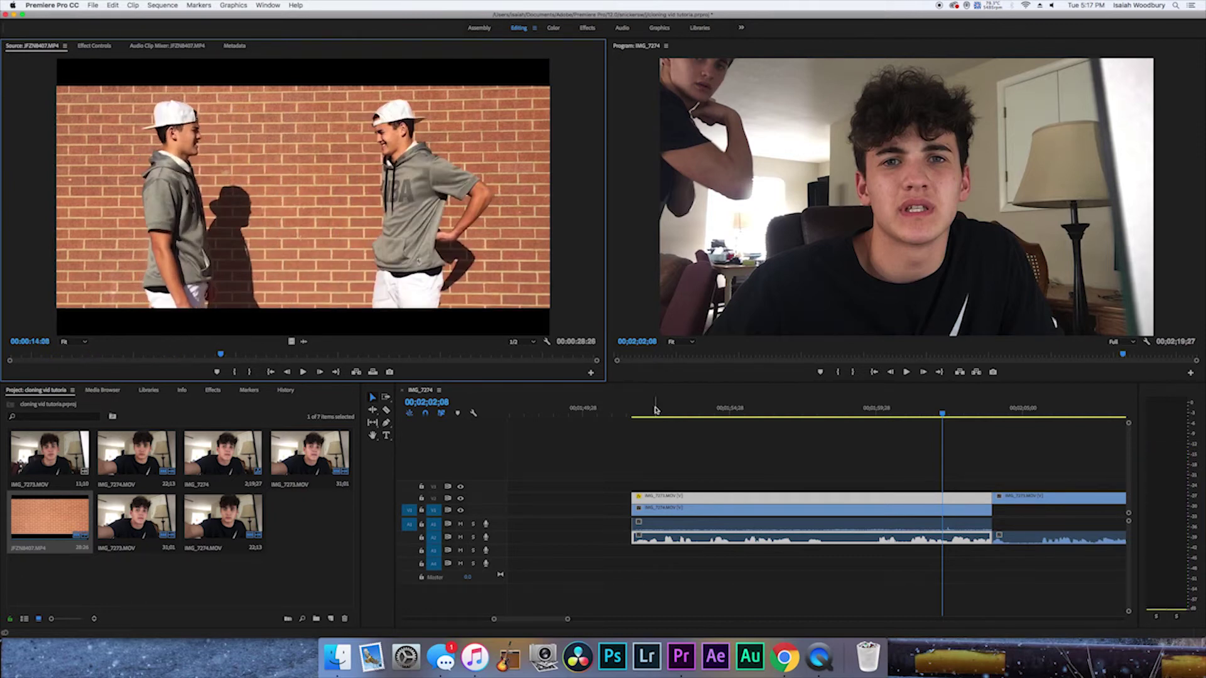